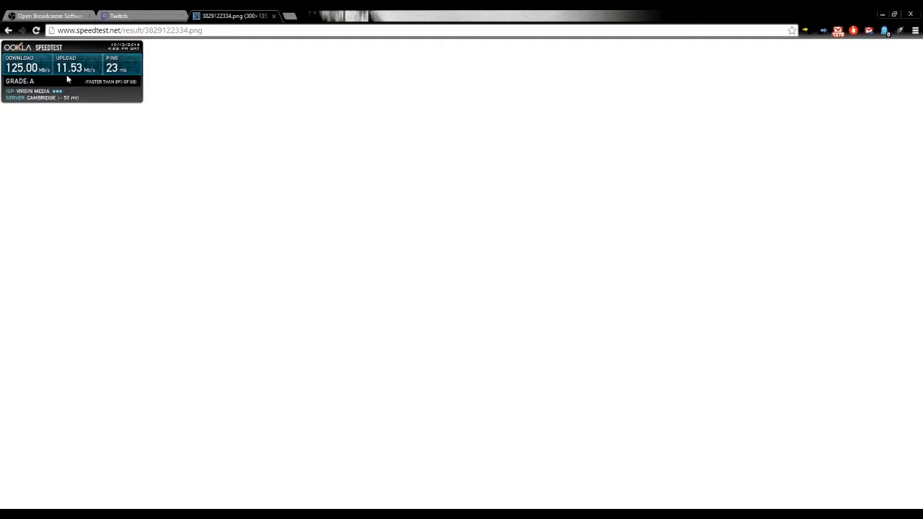
Minimize the browser, launch Open Broadcaster Software (64bit), and move its window slightly up the screen.
{"action": "left_click", "coordinate": [882, 13]}
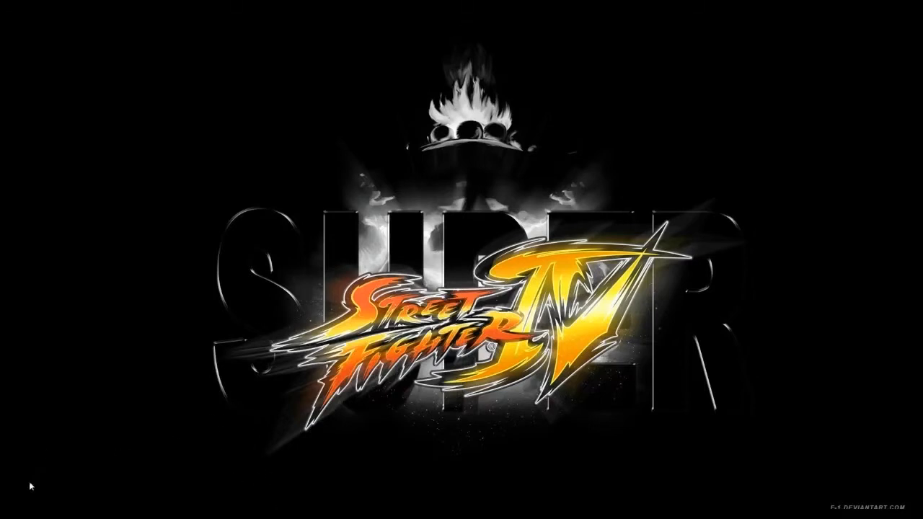
{"action": "key", "text": "super"}
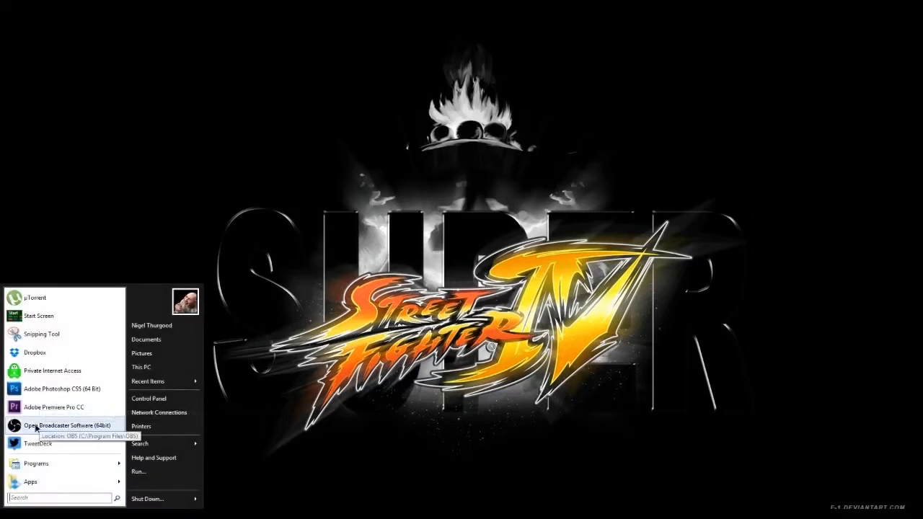
{"action": "left_click", "coordinate": [51, 417]}
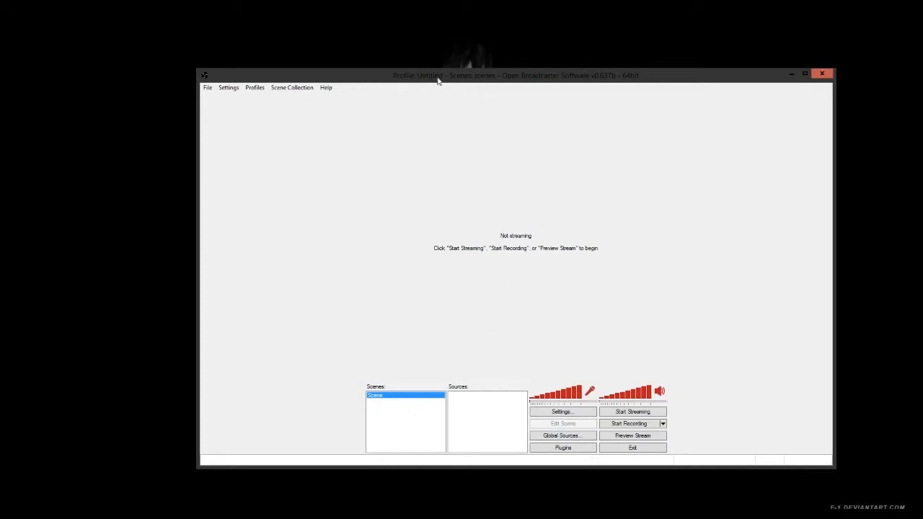
{"action": "left_click_drag", "start_coordinate": [377, 85], "coordinate": [347, 61]}
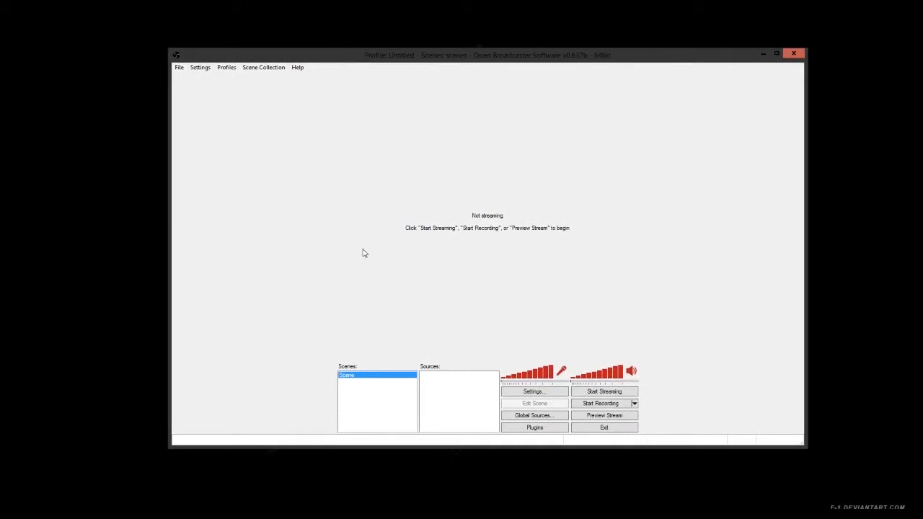
{"action": "right_click", "coordinate": [351, 387]}
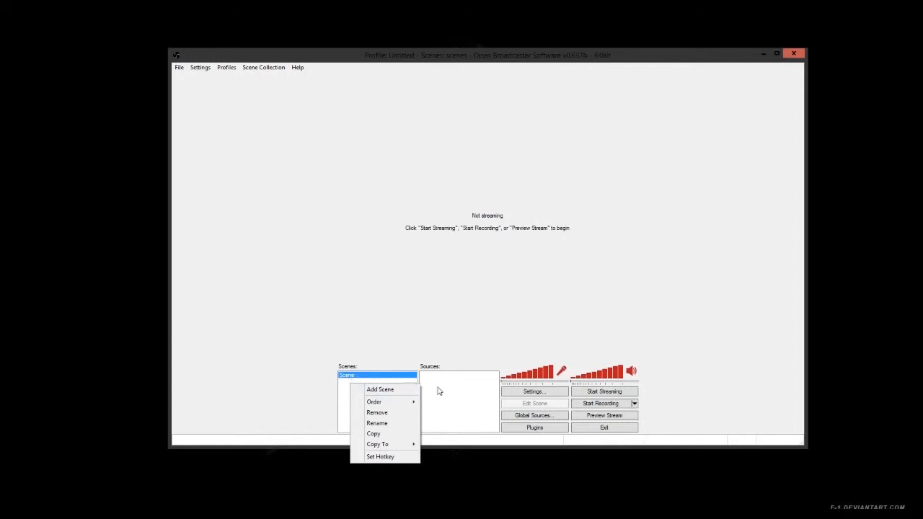
{"action": "left_click", "coordinate": [439, 391]}
{"action": "right_click", "coordinate": [439, 391]}
{"action": "mouse_move", "coordinate": [483, 396]}
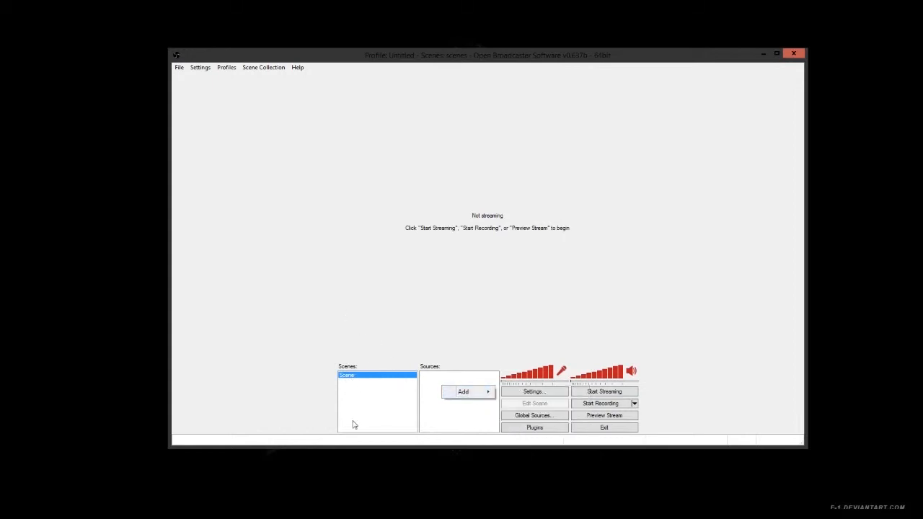
{"action": "left_click", "coordinate": [372, 319]}
{"action": "right_click", "coordinate": [443, 390]}
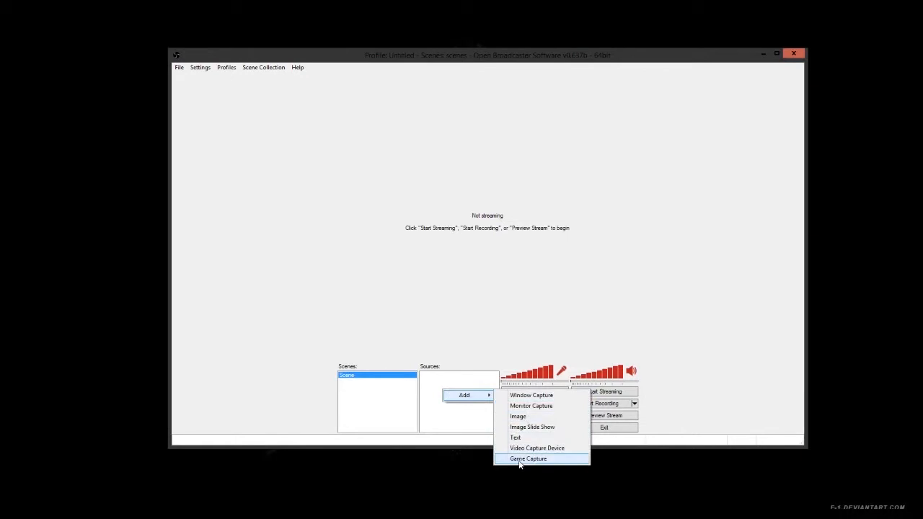
{"action": "left_click", "coordinate": [407, 316]}
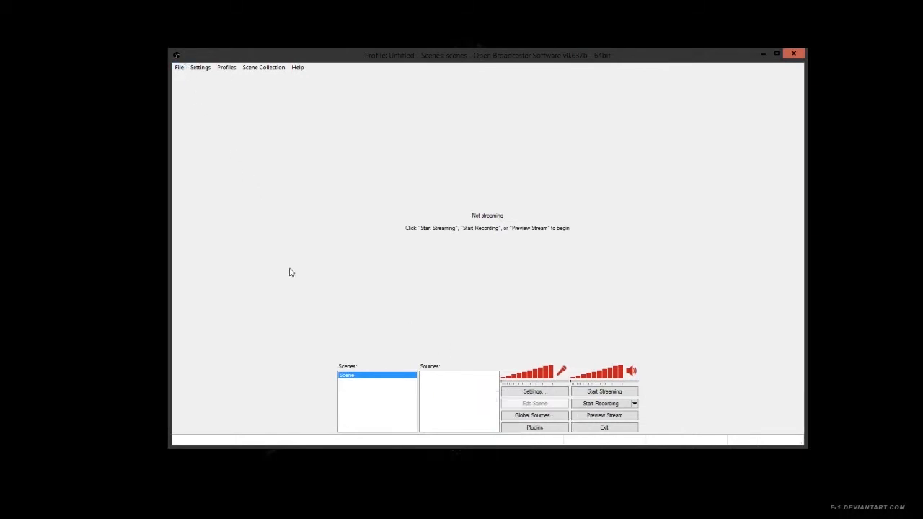
Set the maximum video bitrate to 2300 kb/s in the encoding settings and save the change.
{"action": "left_click", "coordinate": [200, 68]}
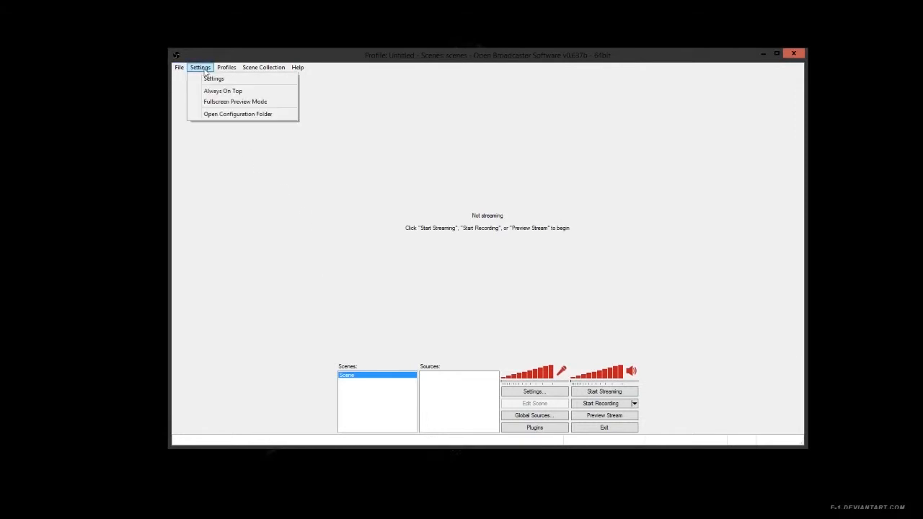
{"action": "left_click", "coordinate": [212, 79]}
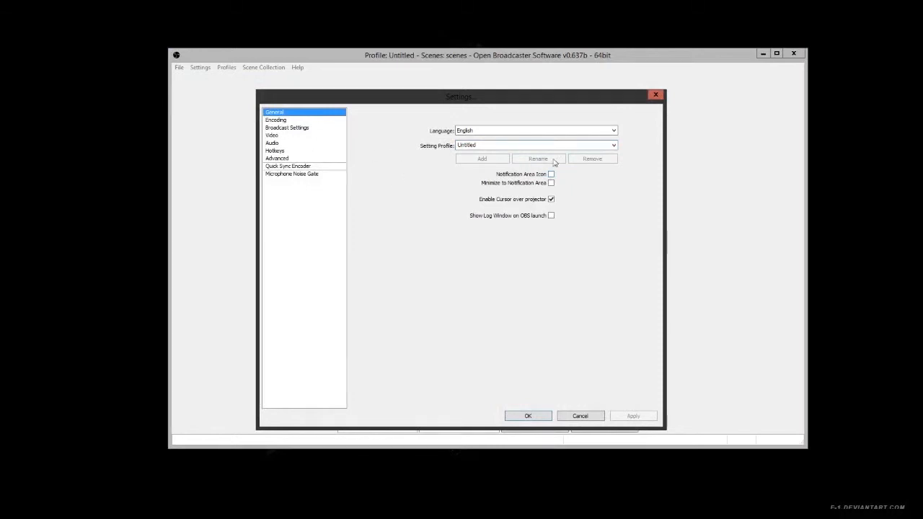
{"action": "left_click", "coordinate": [278, 121]}
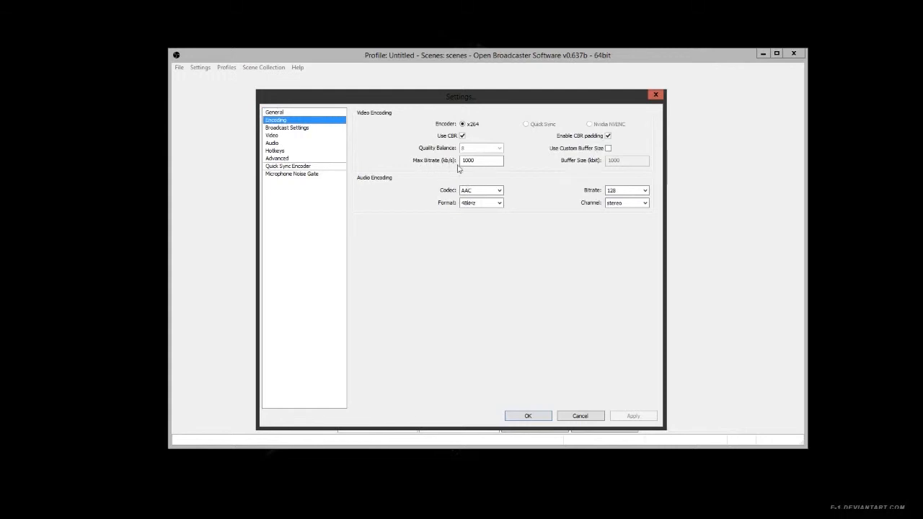
{"action": "mouse_move", "coordinate": [452, 167]}
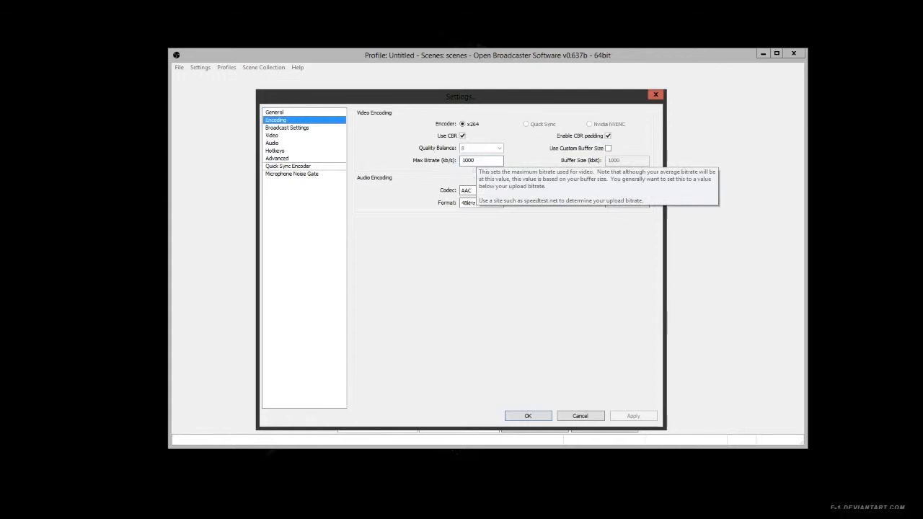
{"action": "left_click_drag", "start_coordinate": [463, 161], "coordinate": [476, 161]}
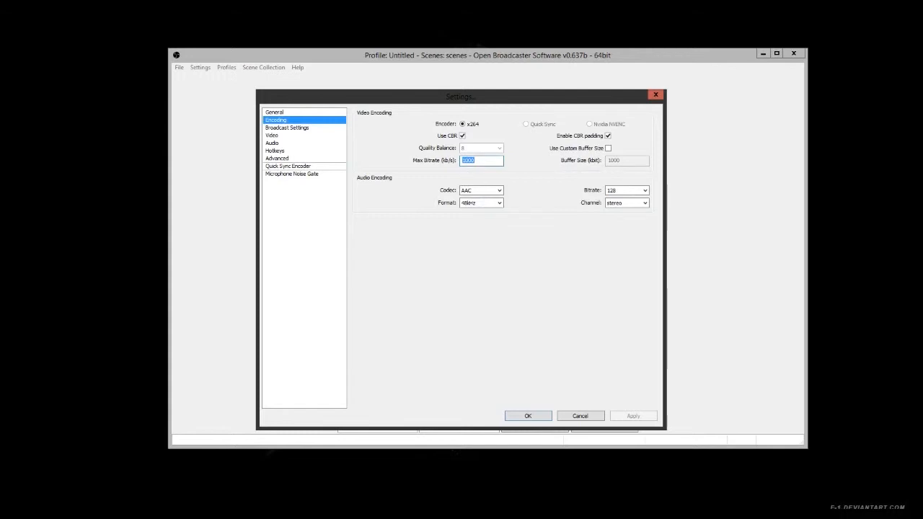
{"action": "double_click", "coordinate": [473, 161]}
{"action": "type", "text": "2300"}
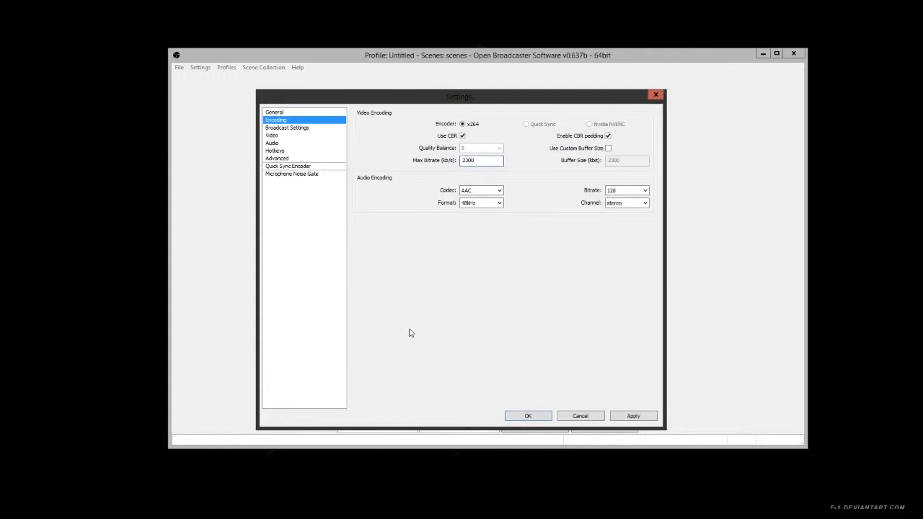
{"action": "left_click", "coordinate": [296, 129]}
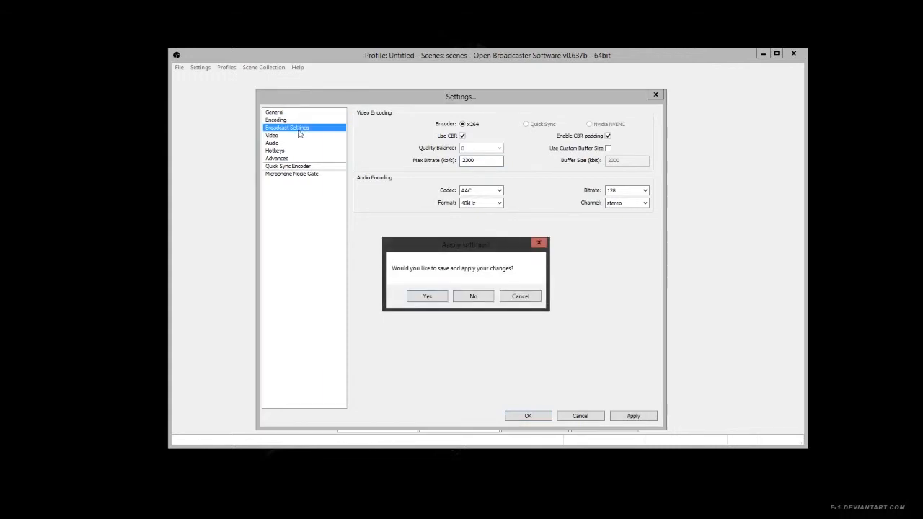
{"action": "left_click", "coordinate": [428, 296]}
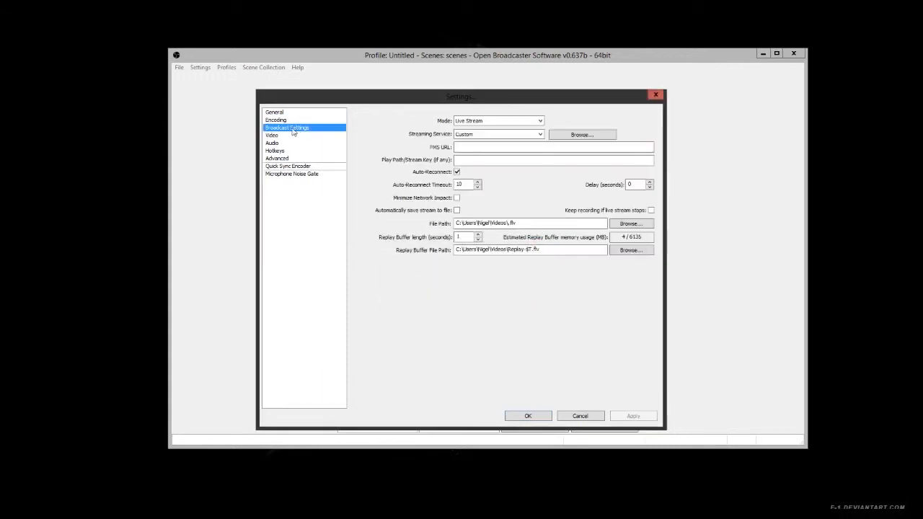
Set the streaming service to Twitch in the broadcast settings and accept the recommended optimizations for it.
{"action": "left_click", "coordinate": [490, 137]}
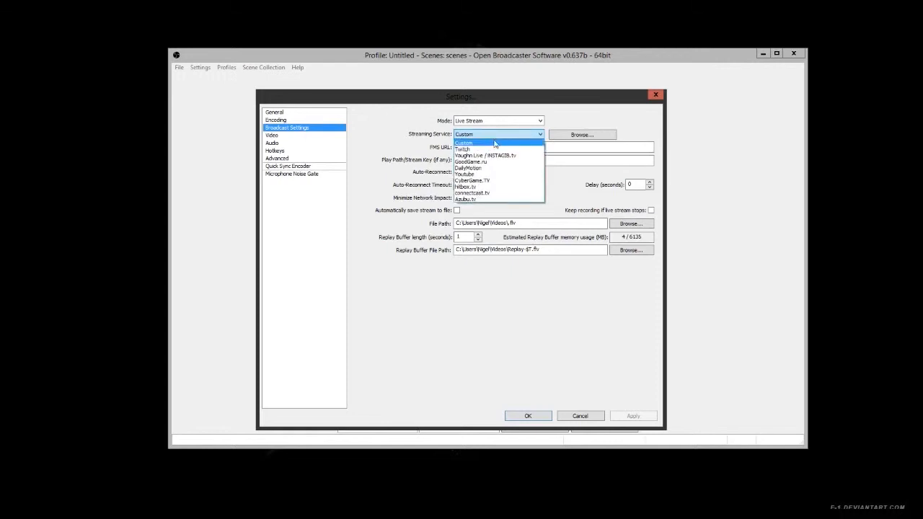
{"action": "left_click", "coordinate": [491, 149]}
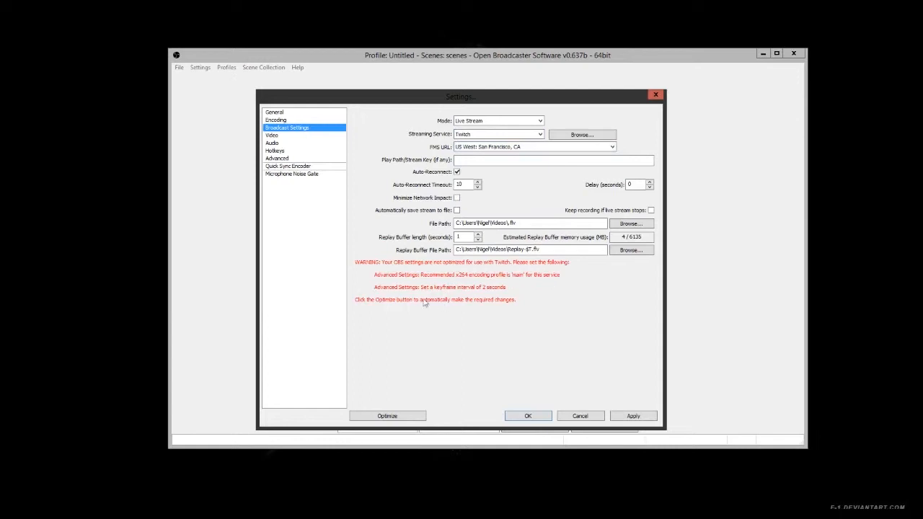
{"action": "left_click", "coordinate": [381, 418]}
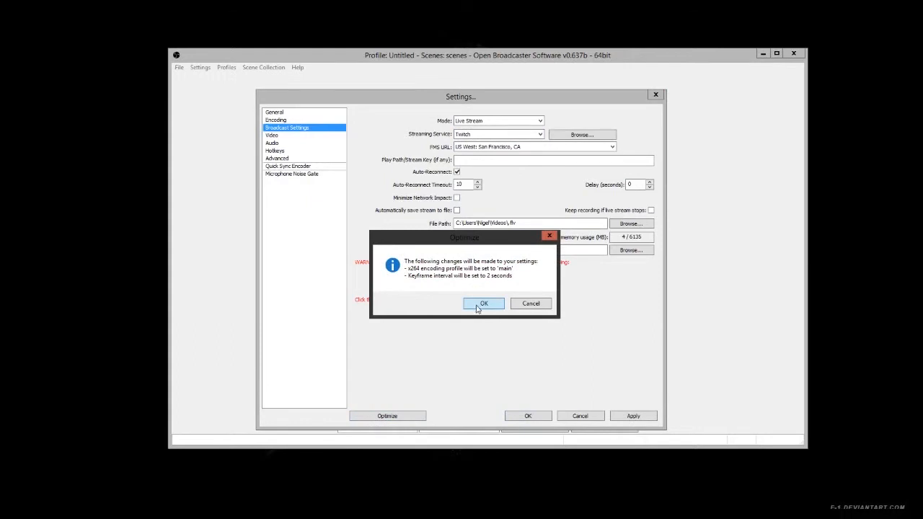
{"action": "left_click", "coordinate": [479, 305]}
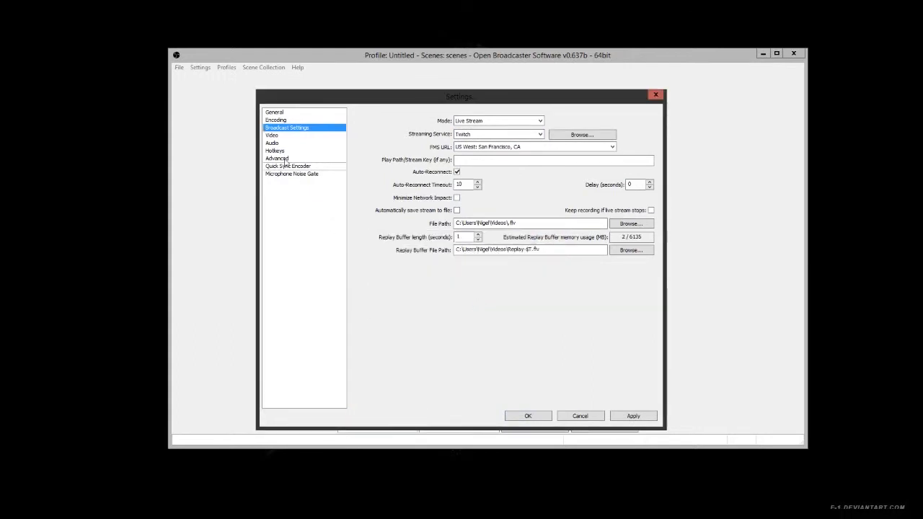
Set the FMS URL to the EU: London, UK server.
{"action": "left_click", "coordinate": [532, 149]}
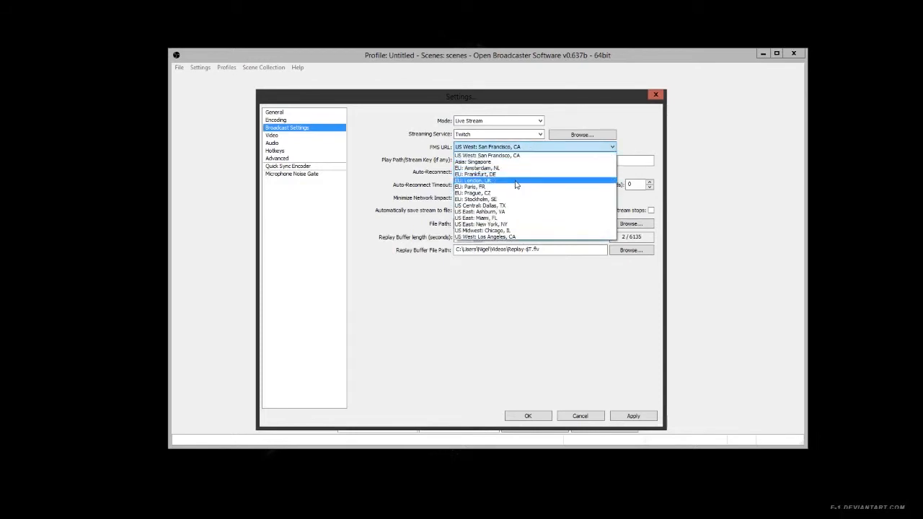
{"action": "left_click", "coordinate": [516, 185]}
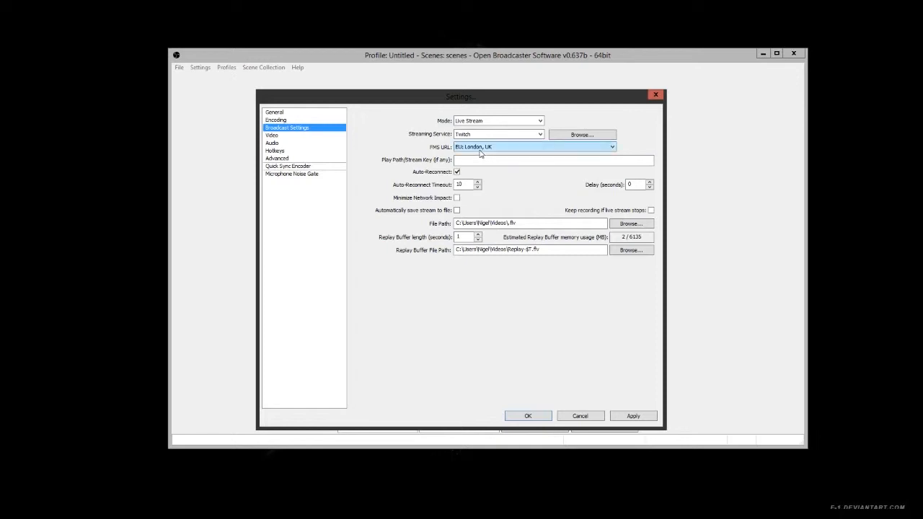
{"action": "left_click", "coordinate": [499, 148]}
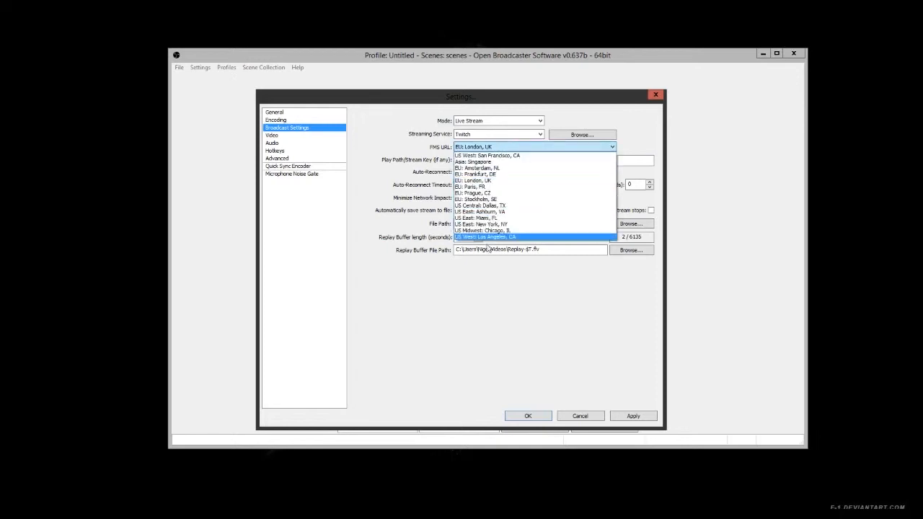
{"action": "left_click", "coordinate": [479, 181]}
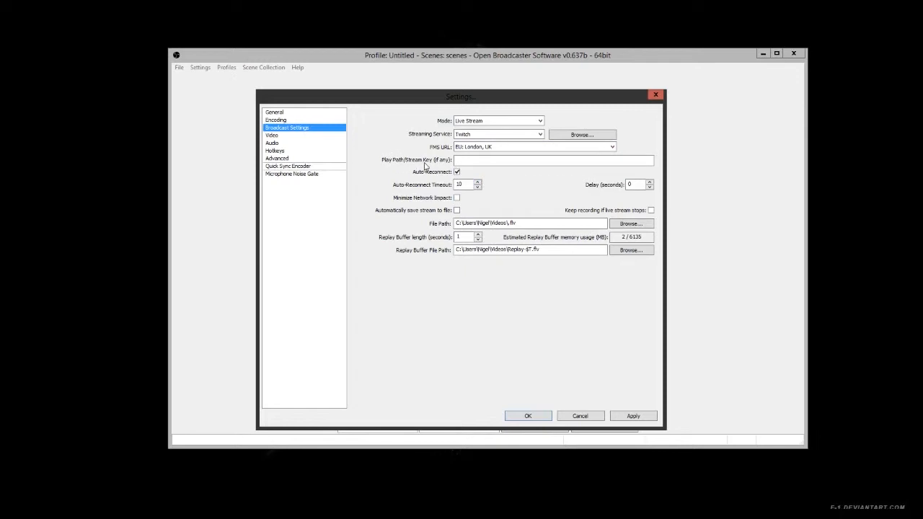
Switch to the browser window with Twitch and open the Stream Key page of the account's dashboard.
{"action": "mouse_move", "coordinate": [157, 514]}
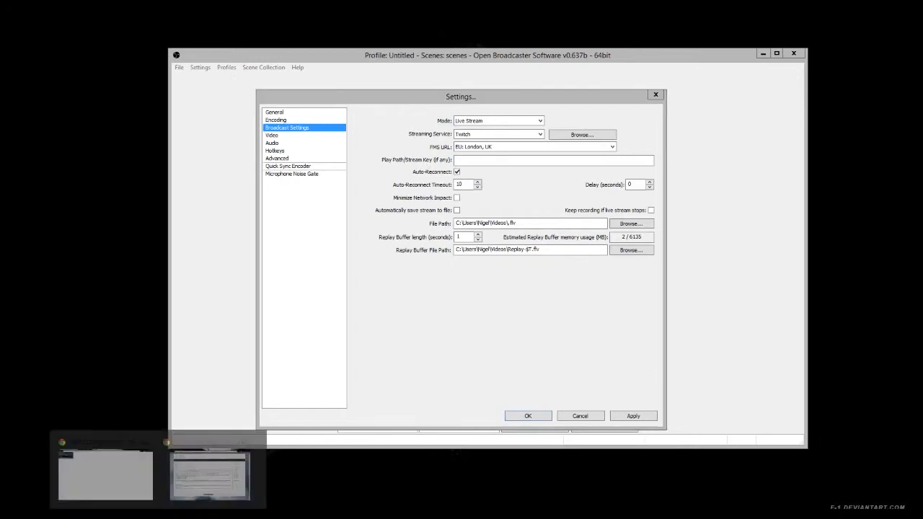
{"action": "left_click", "coordinate": [193, 476]}
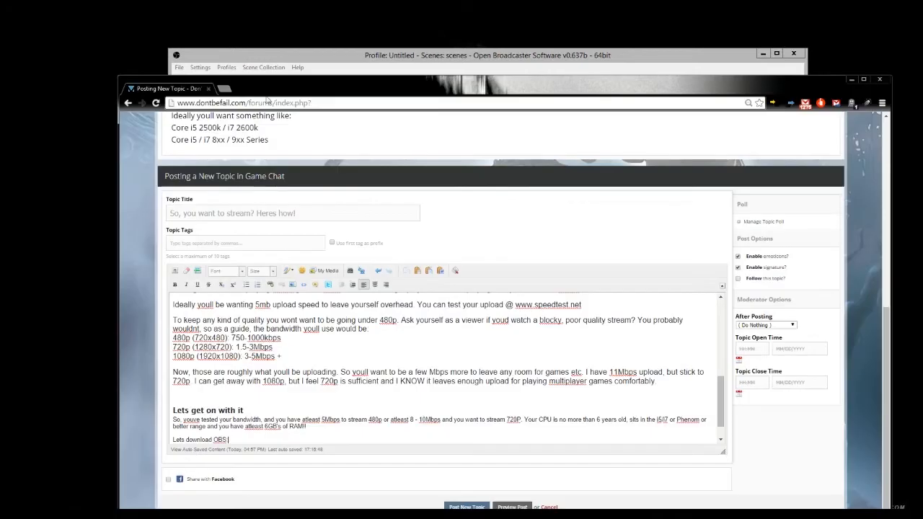
{"action": "mouse_move", "coordinate": [158, 513]}
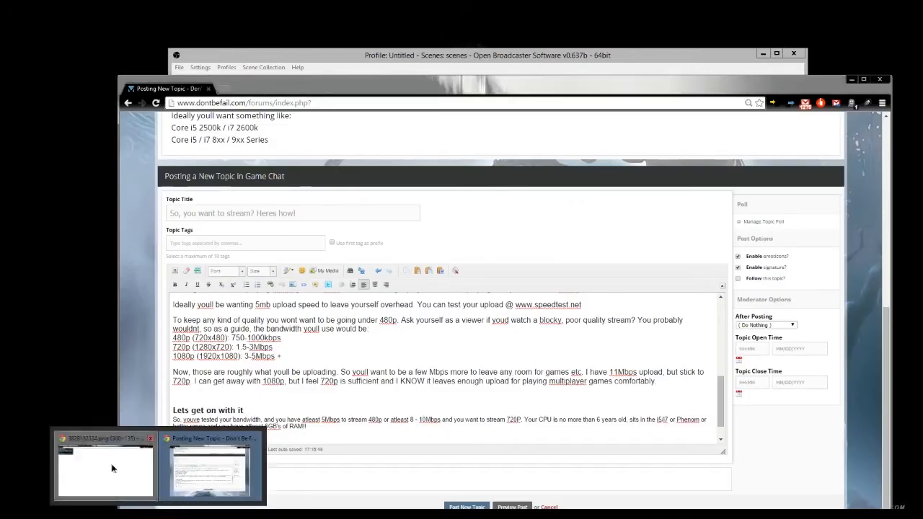
{"action": "left_click", "coordinate": [113, 468]}
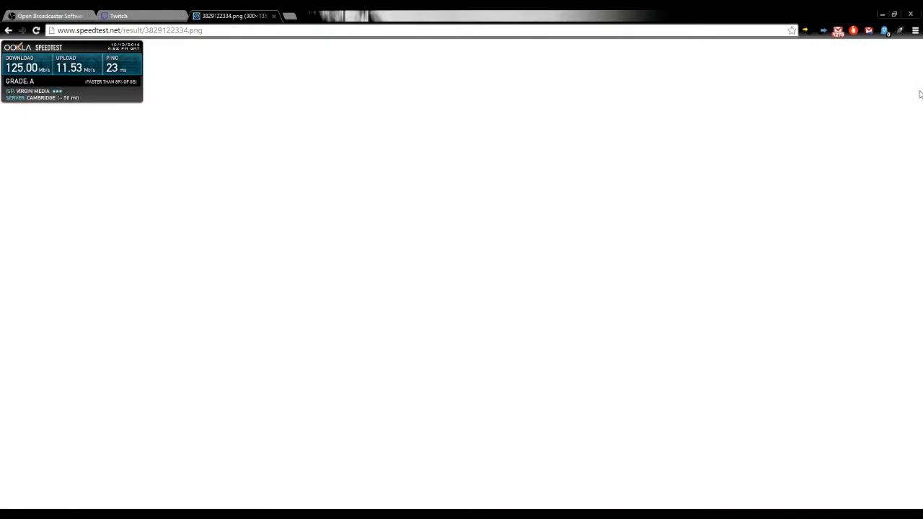
{"action": "left_click", "coordinate": [136, 16]}
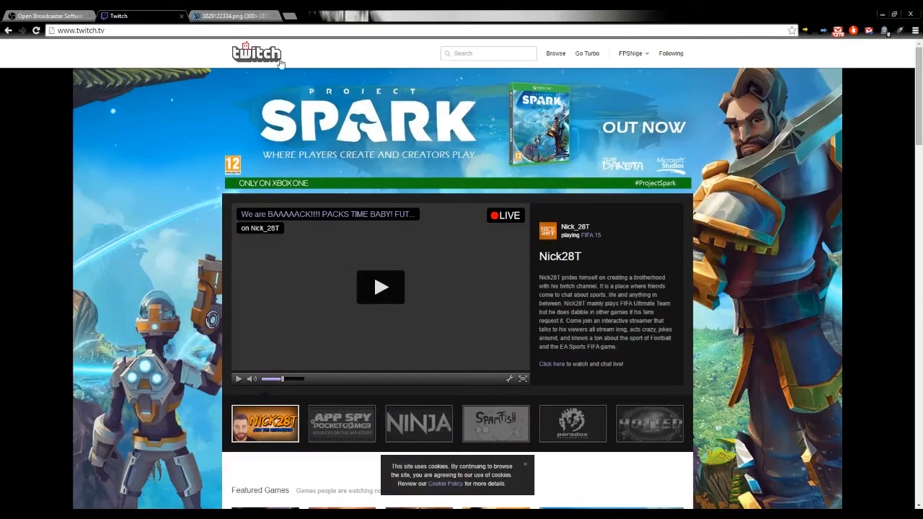
{"action": "left_click", "coordinate": [648, 58]}
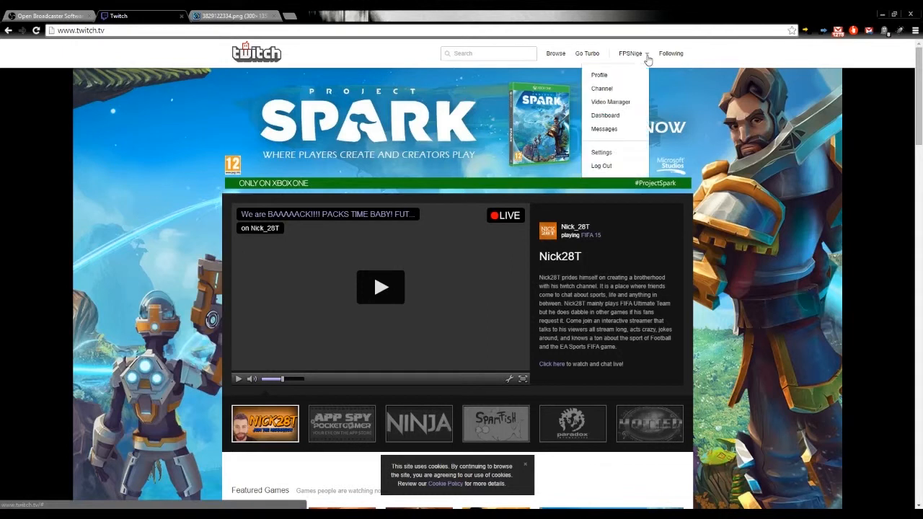
{"action": "left_click", "coordinate": [605, 116]}
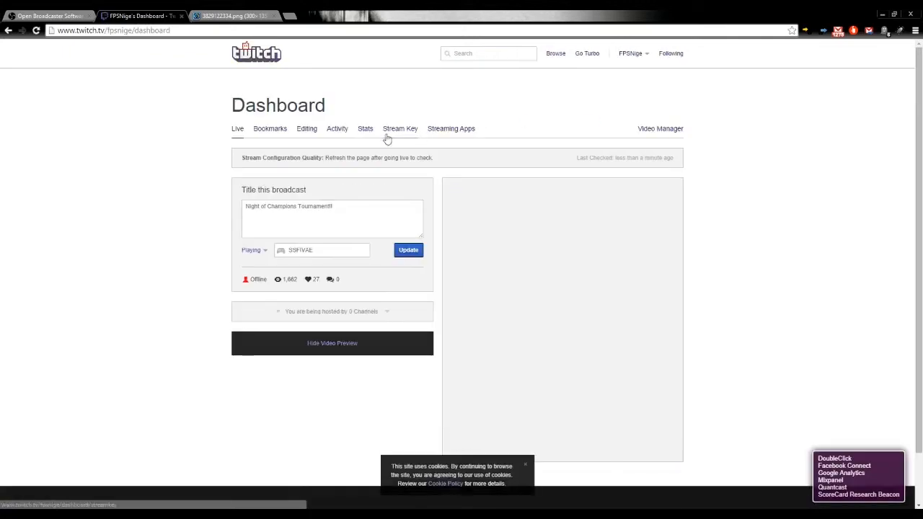
{"action": "left_click", "coordinate": [399, 129]}
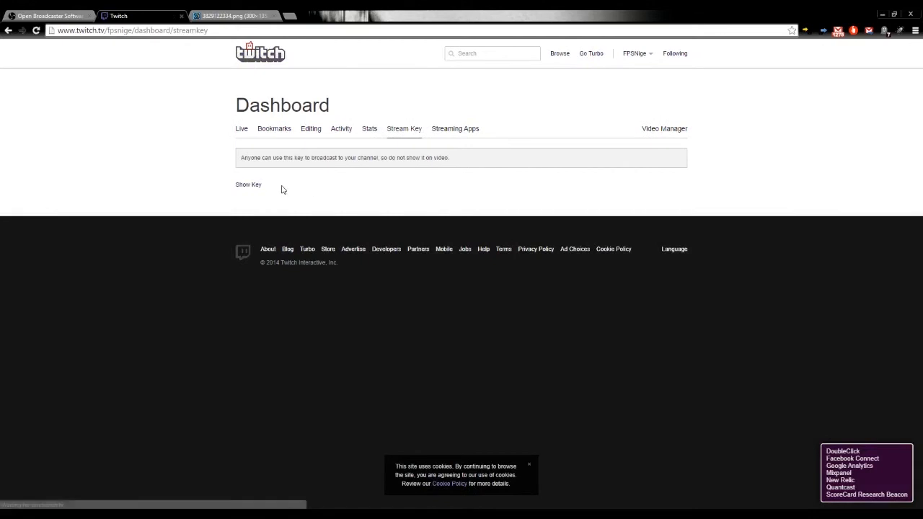
Reveal the channel's stream key on the Twitch dashboard and copy it to the clipboard.
{"action": "left_click", "coordinate": [246, 189]}
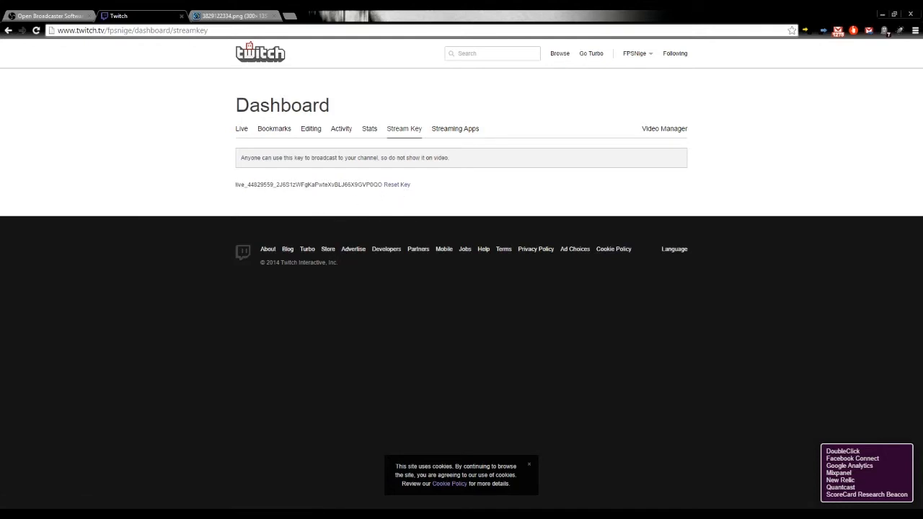
{"action": "left_click_drag", "start_coordinate": [236, 185], "coordinate": [381, 185]}
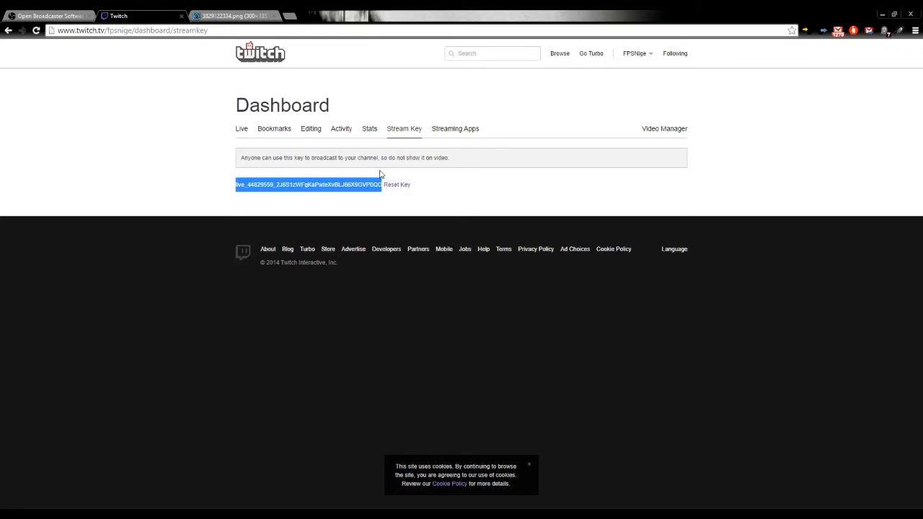
{"action": "right_click", "coordinate": [339, 185]}
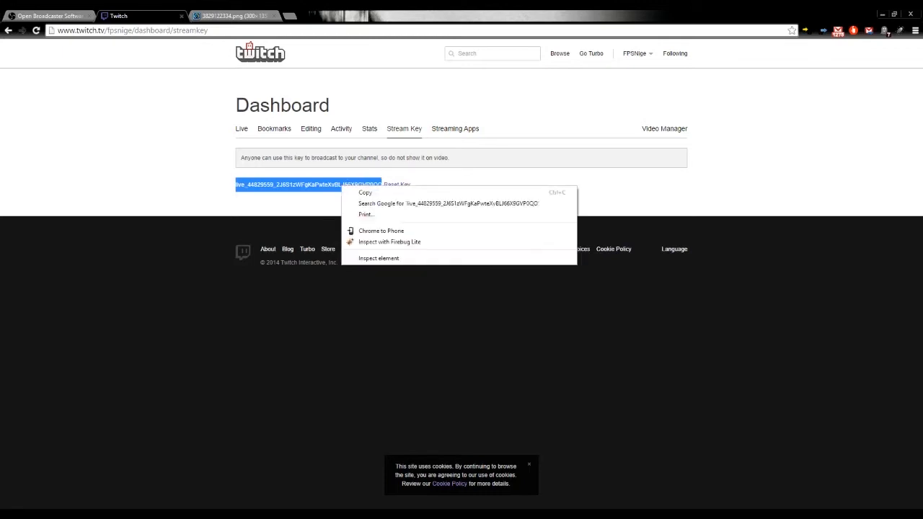
{"action": "left_click", "coordinate": [361, 194]}
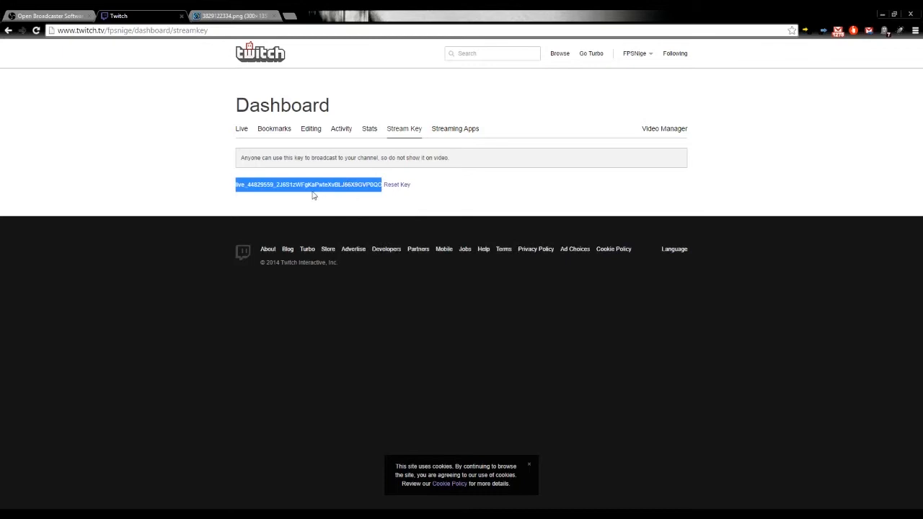
Switch to Open Broadcaster Software, paste the copied stream key into the Play Path/Stream Key field and save the broadcast settings.
{"action": "mouse_move", "coordinate": [310, 513]}
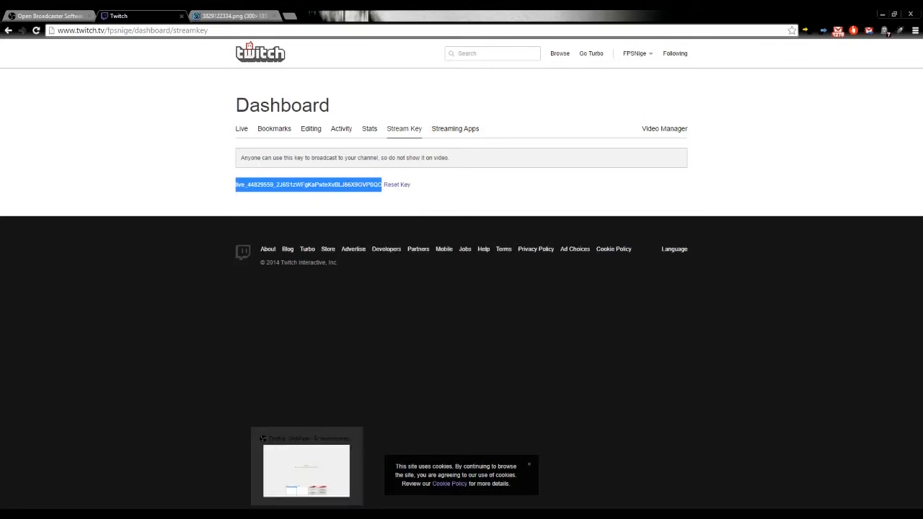
{"action": "left_click", "coordinate": [318, 484]}
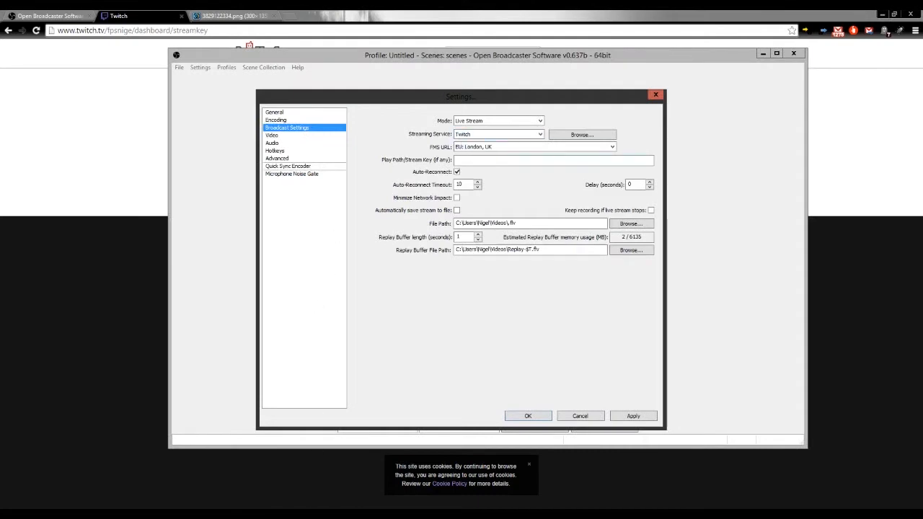
{"action": "right_click", "coordinate": [468, 160]}
{"action": "left_click", "coordinate": [498, 202]}
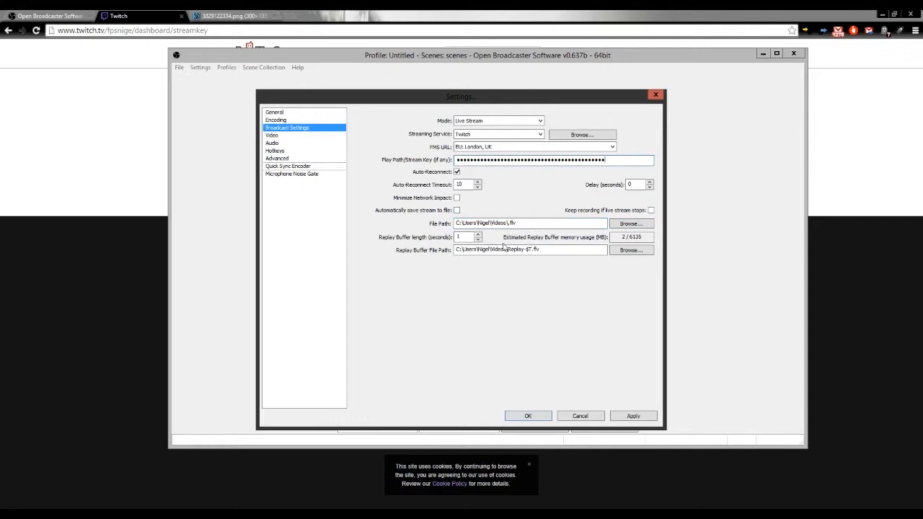
{"action": "mouse_move", "coordinate": [503, 247]}
{"action": "left_click", "coordinate": [272, 136]}
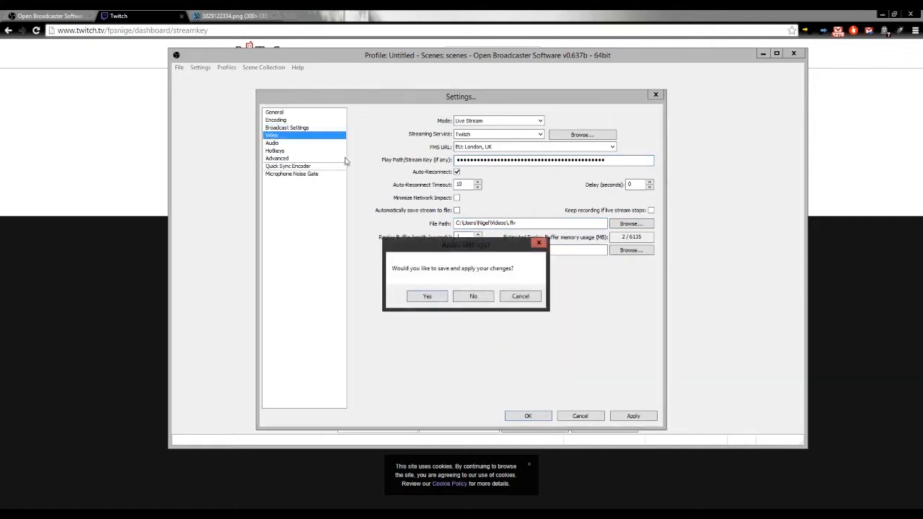
{"action": "left_click", "coordinate": [422, 296]}
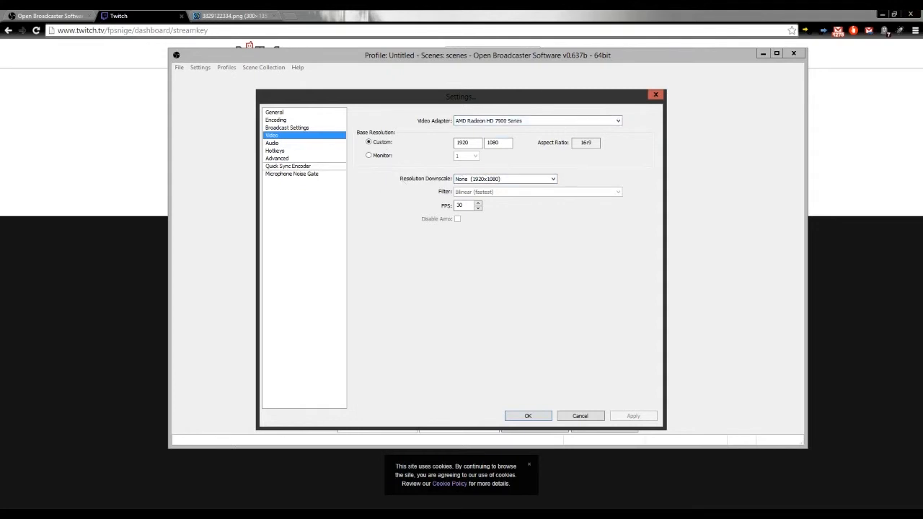
Keep AMD Radeon HD 7900 Series as video adapter, and set the downscale to 1.50 (1280x720) with the Lanczos filter.
{"action": "left_click", "coordinate": [501, 122]}
{"action": "left_click", "coordinate": [499, 129]}
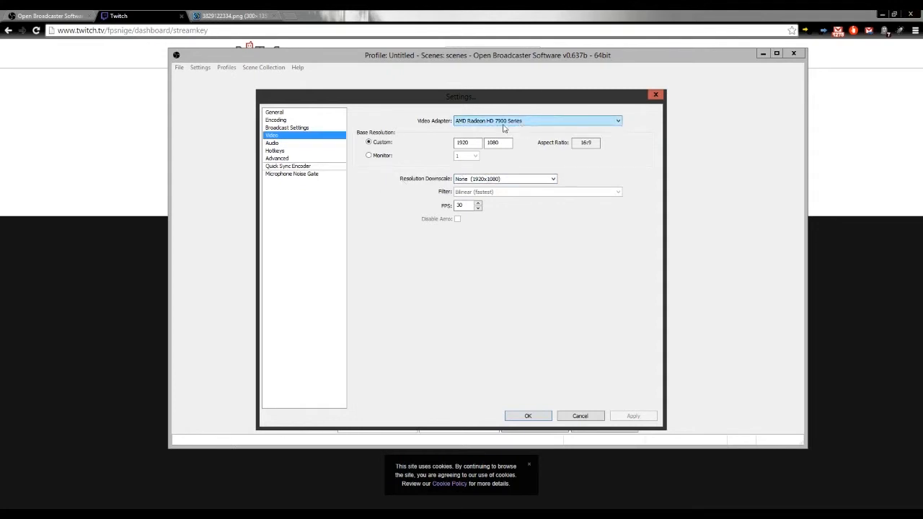
{"action": "left_click", "coordinate": [499, 179]}
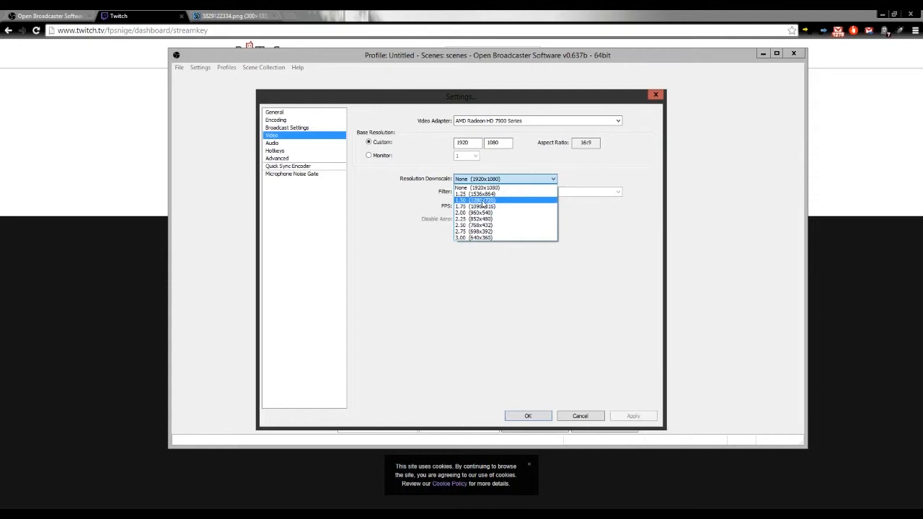
{"action": "left_click", "coordinate": [482, 202]}
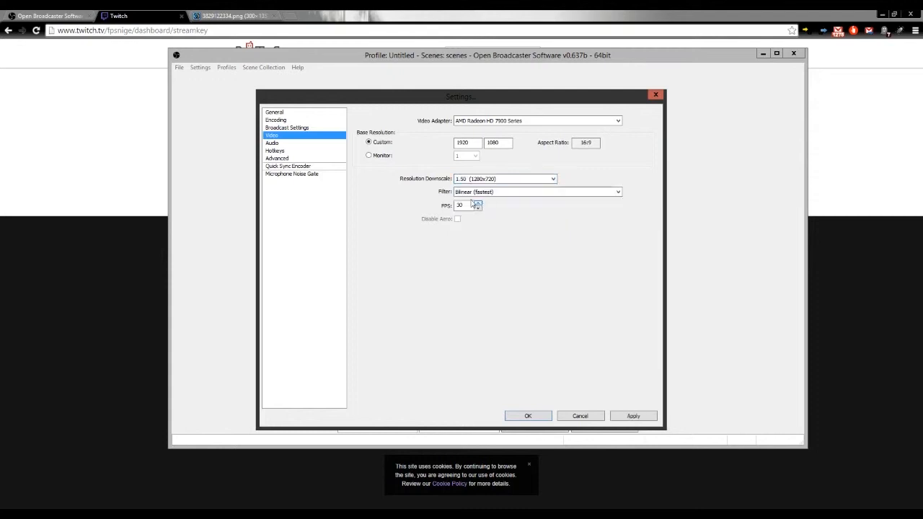
{"action": "left_click", "coordinate": [509, 192]}
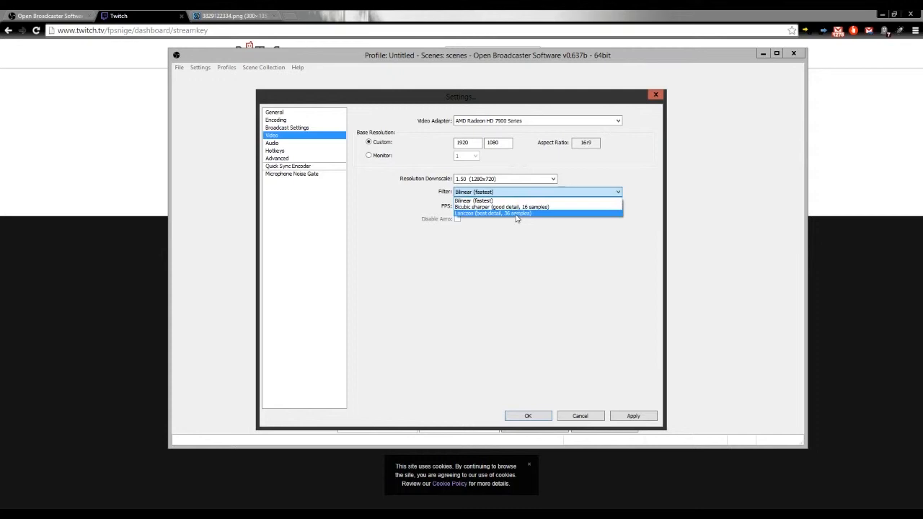
{"action": "left_click", "coordinate": [517, 214]}
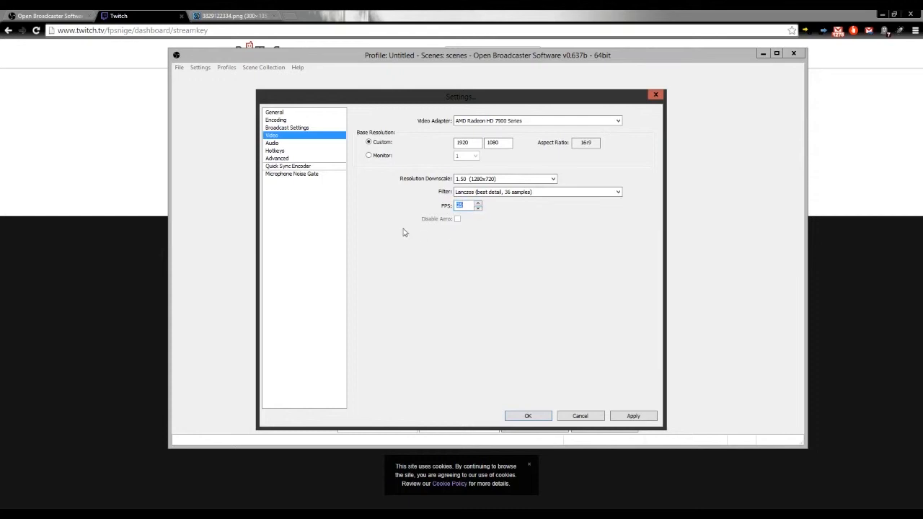
Lower the video frame rate to 25 FPS and save the video settings.
{"action": "left_click", "coordinate": [478, 208]}
{"action": "left_click", "coordinate": [478, 208]}
{"action": "left_click", "coordinate": [478, 208]}
{"action": "left_click", "coordinate": [478, 208]}
{"action": "left_click", "coordinate": [273, 143]}
{"action": "left_click", "coordinate": [429, 296]}
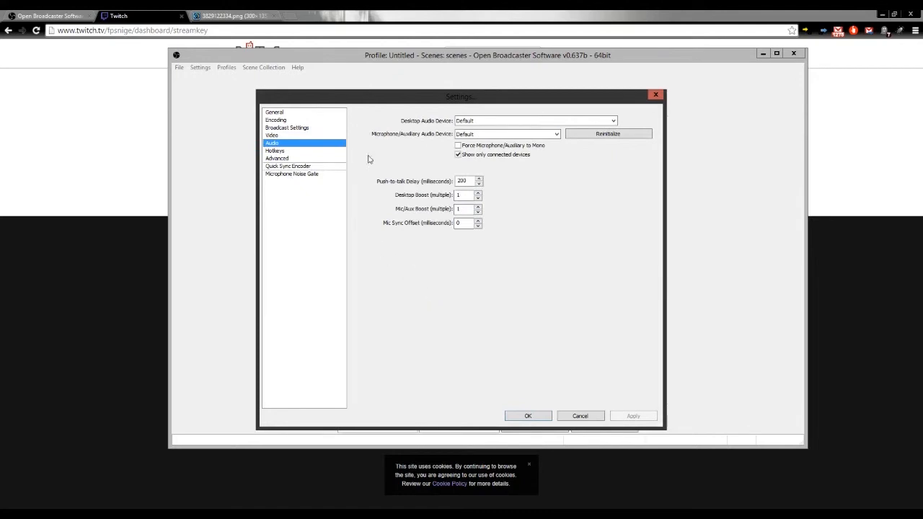
Set desktop audio to Speakers (Creative SB X-Fi) and the microphone device to Microphone (Creative SB X-Fi), and save the audio settings.
{"action": "left_click", "coordinate": [507, 121]}
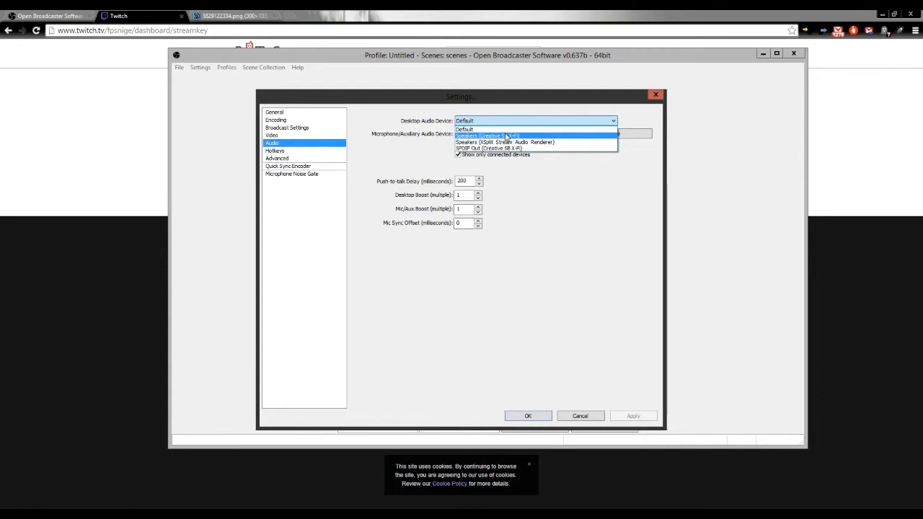
{"action": "left_click", "coordinate": [507, 136]}
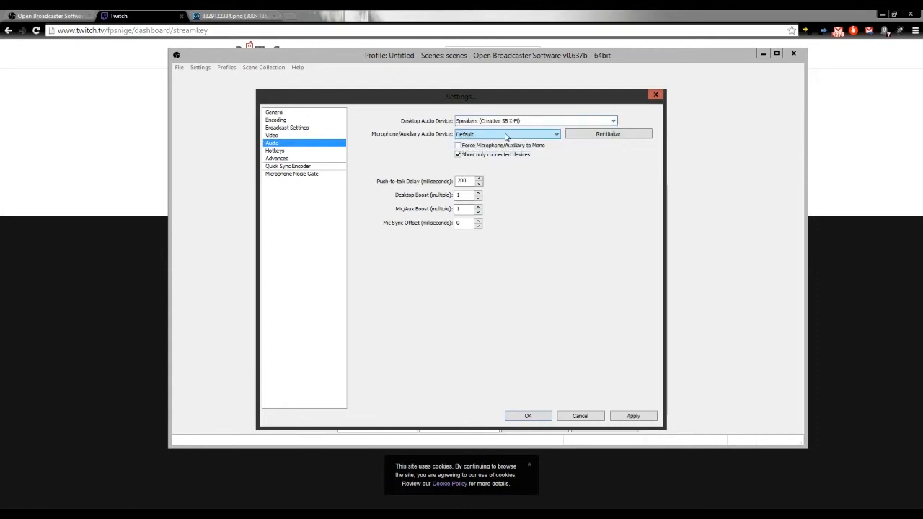
{"action": "left_click", "coordinate": [507, 135]}
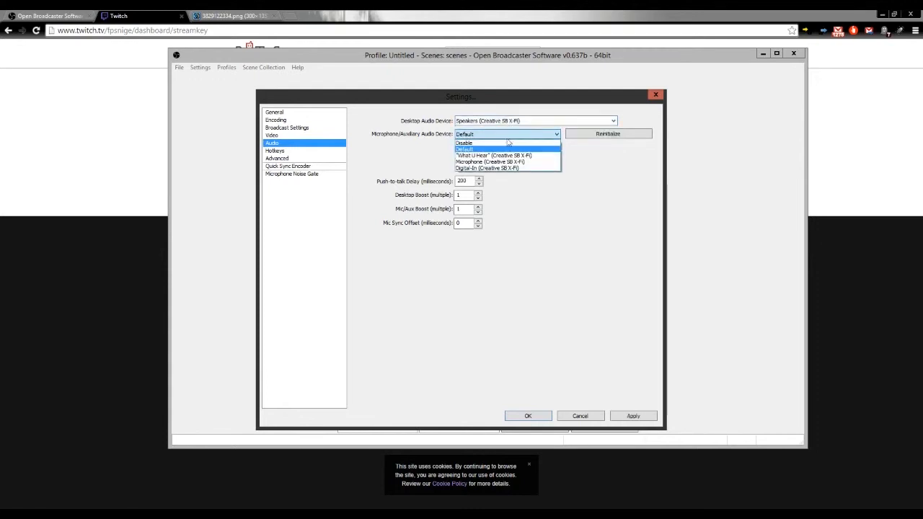
{"action": "left_click", "coordinate": [516, 165]}
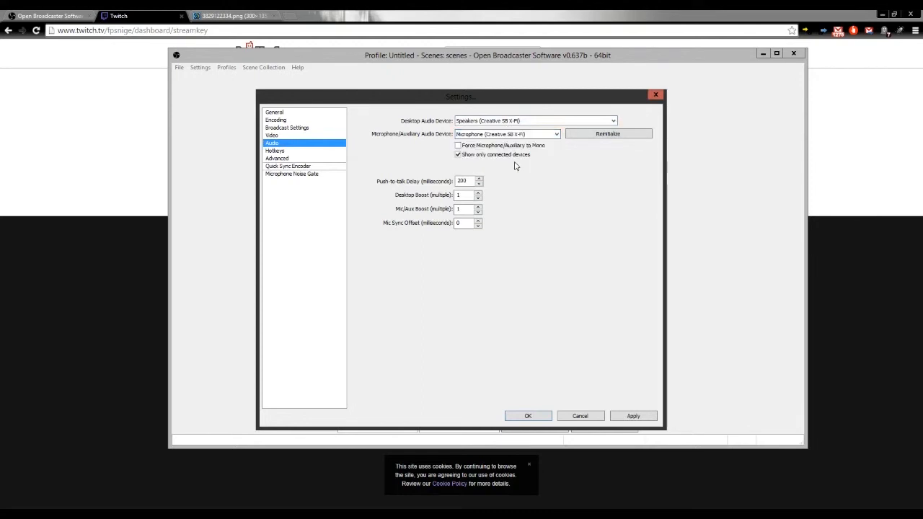
{"action": "left_click", "coordinate": [282, 152]}
{"action": "left_click", "coordinate": [429, 298]}
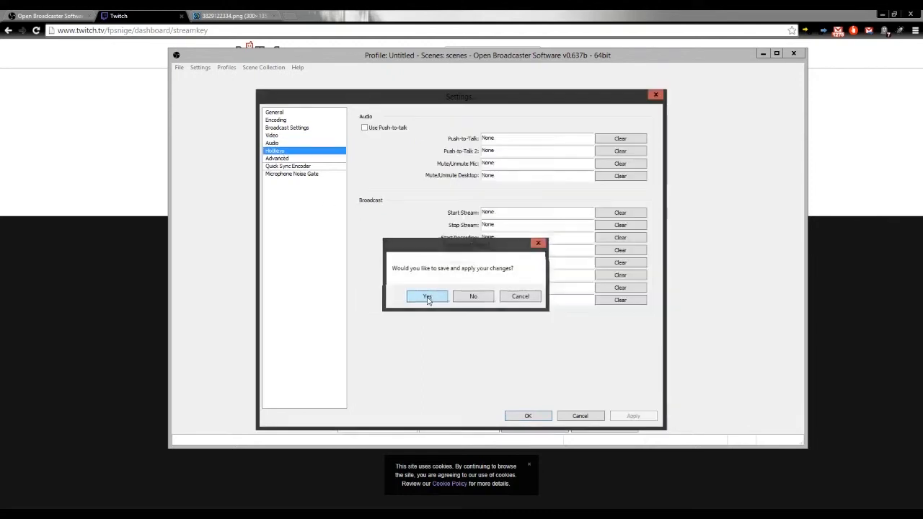
With the level preview on, enable the microphone noise gate with a -40 dB open and -46 dB close threshold, and save the settings.
{"action": "left_click", "coordinate": [278, 159]}
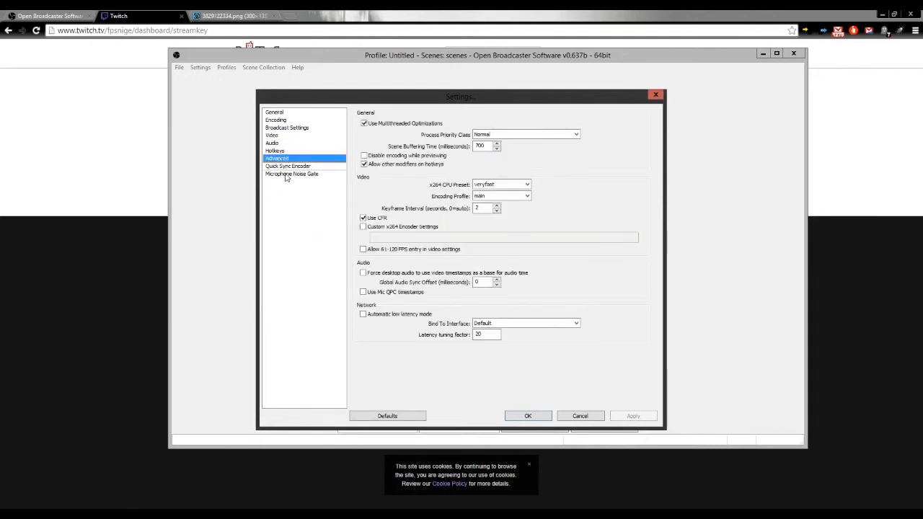
{"action": "left_click", "coordinate": [287, 175]}
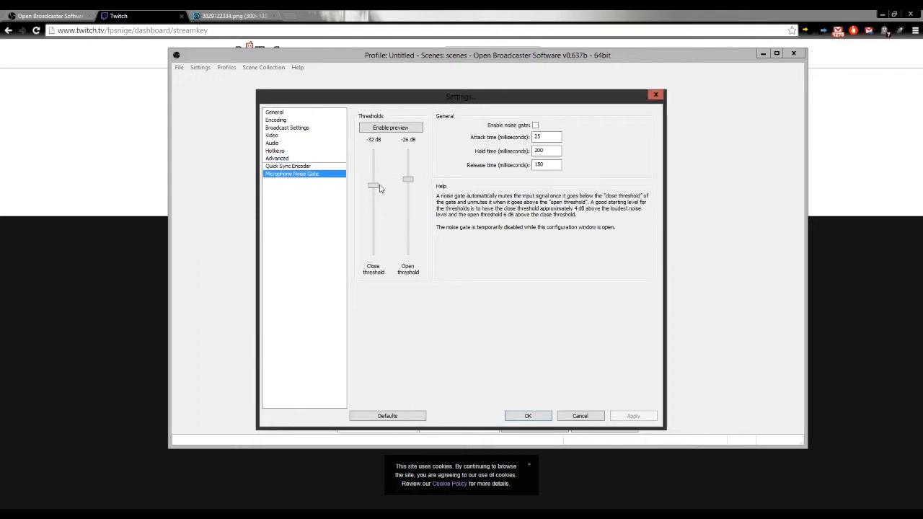
{"action": "left_click", "coordinate": [386, 129]}
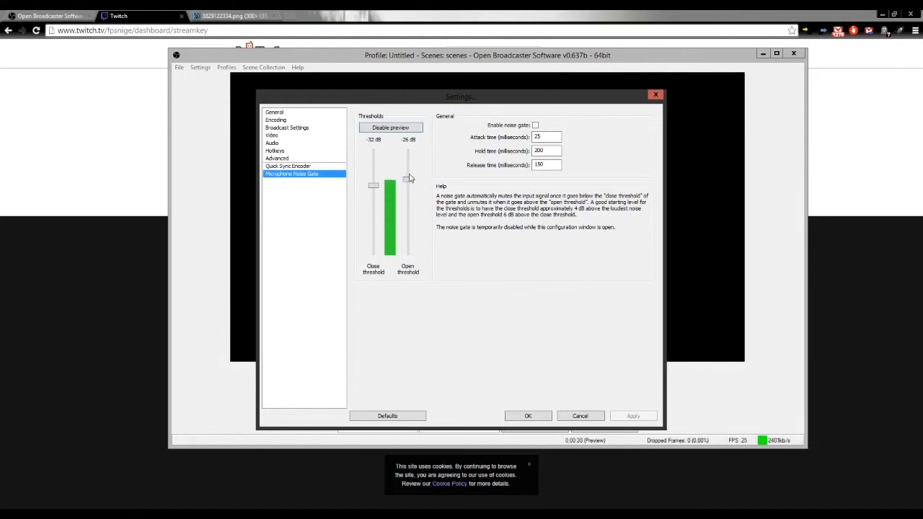
{"action": "mouse_move", "coordinate": [409, 181]}
{"action": "left_mouse_down"}
{"action": "mouse_move", "coordinate": [370, 200]}
{"action": "mouse_move", "coordinate": [409, 187]}
{"action": "mouse_move", "coordinate": [405, 196]}
{"action": "left_mouse_up"}
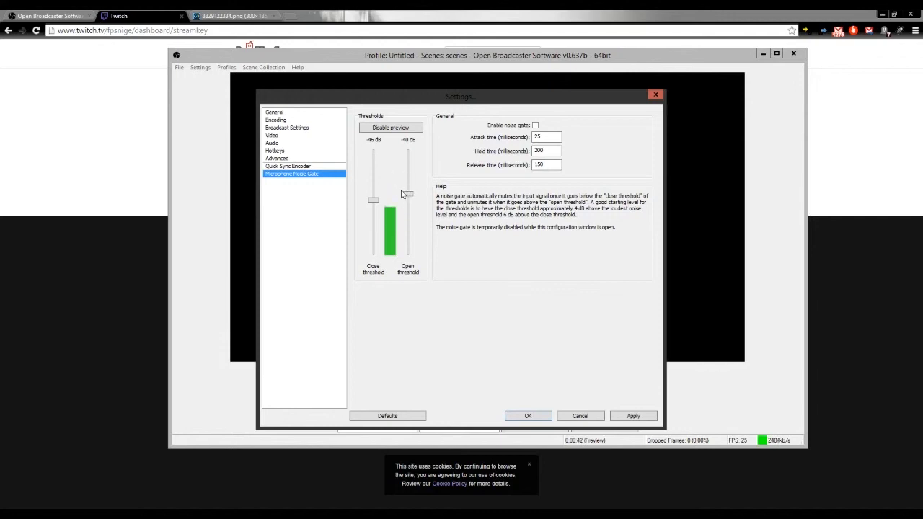
{"action": "left_click", "coordinate": [535, 125]}
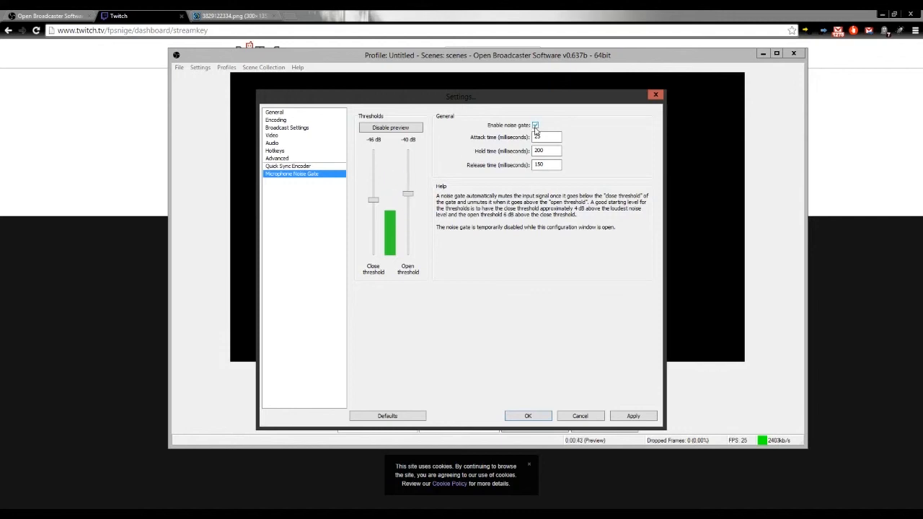
{"action": "left_click", "coordinate": [634, 416]}
{"action": "left_click", "coordinate": [544, 419]}
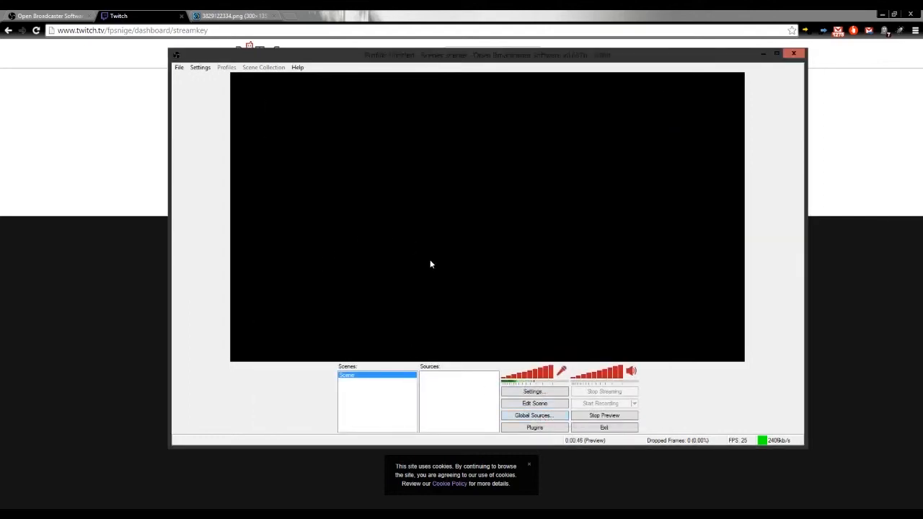
Stop the stream preview and minimize the browser windows behind Open Broadcaster Software.
{"action": "left_click", "coordinate": [593, 418]}
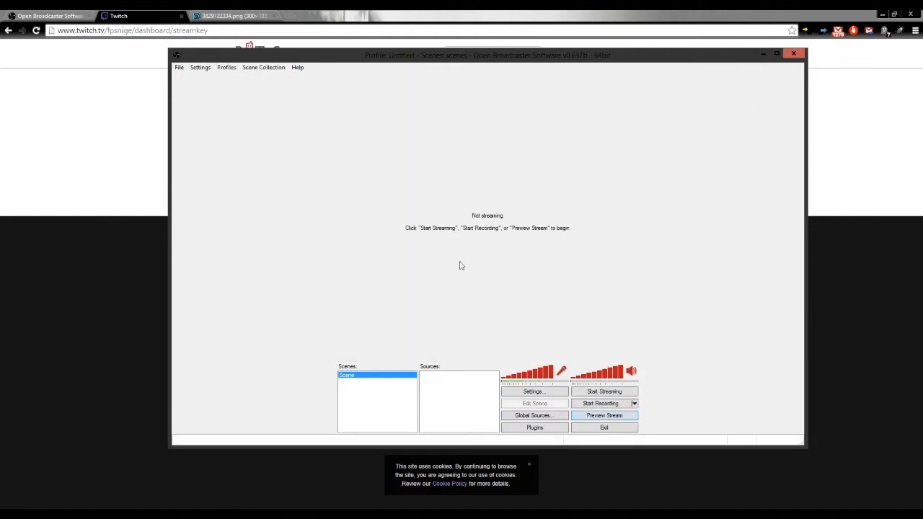
{"action": "left_click", "coordinate": [882, 15]}
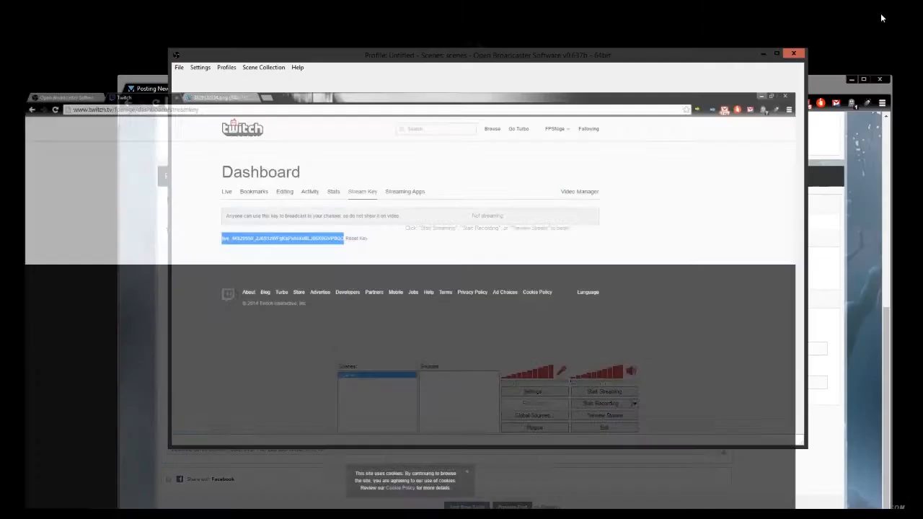
{"action": "left_click", "coordinate": [852, 82]}
{"action": "left_click", "coordinate": [852, 81]}
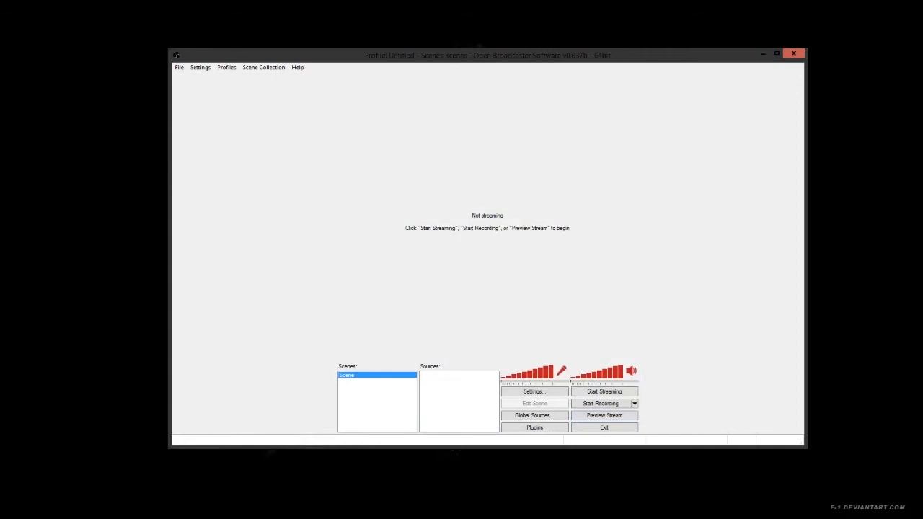
Launch Steam from the system search and close its Update News window.
{"action": "key", "text": "super"}
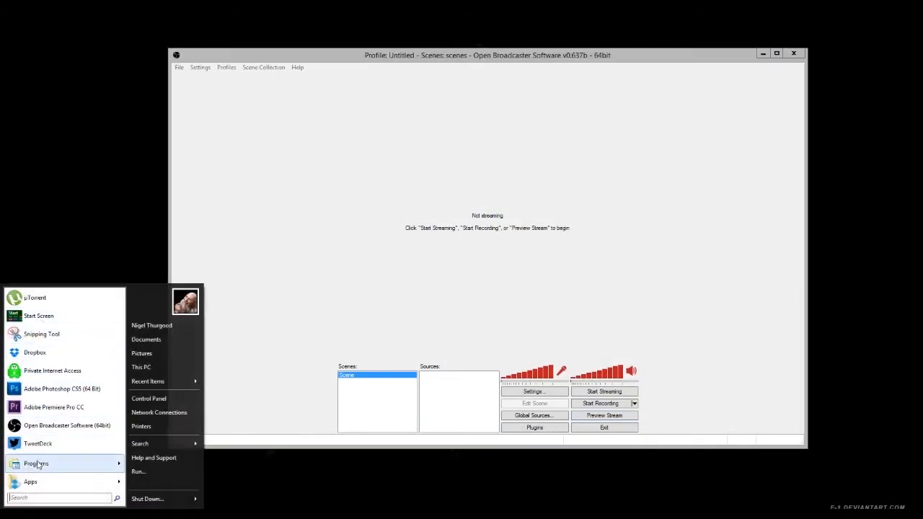
{"action": "mouse_move", "coordinate": [40, 464]}
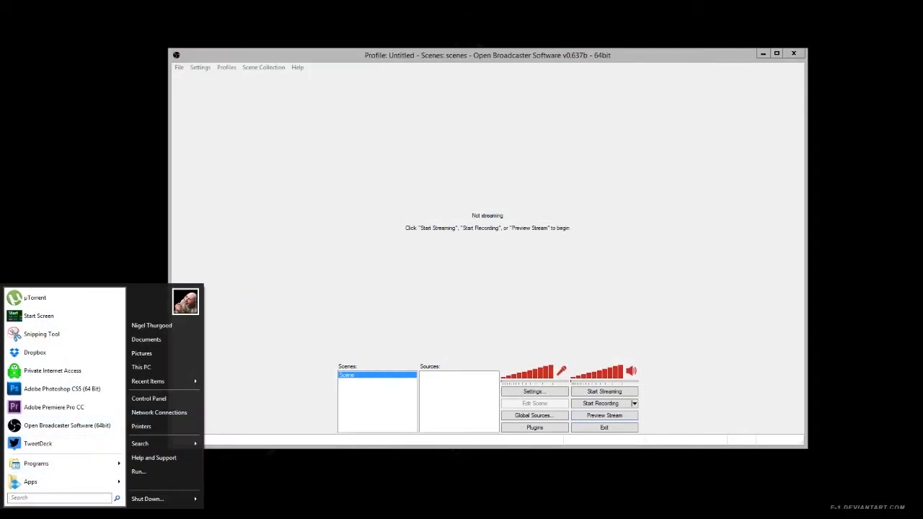
{"action": "type", "text": "steam"}
{"action": "key", "text": "Return"}
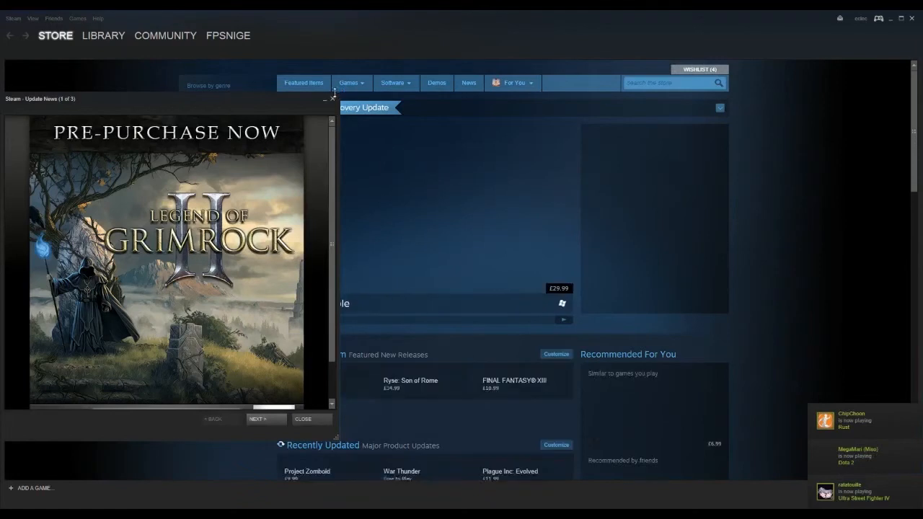
{"action": "left_click", "coordinate": [332, 98]}
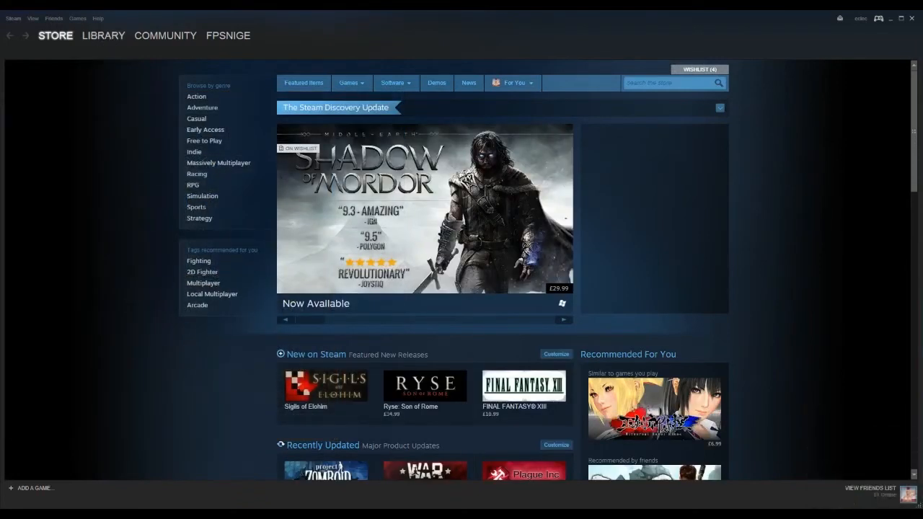
Find WindowedBorderlessGaming.exe with the system search for "window border" and launch it.
{"action": "left_click", "coordinate": [3, 506]}
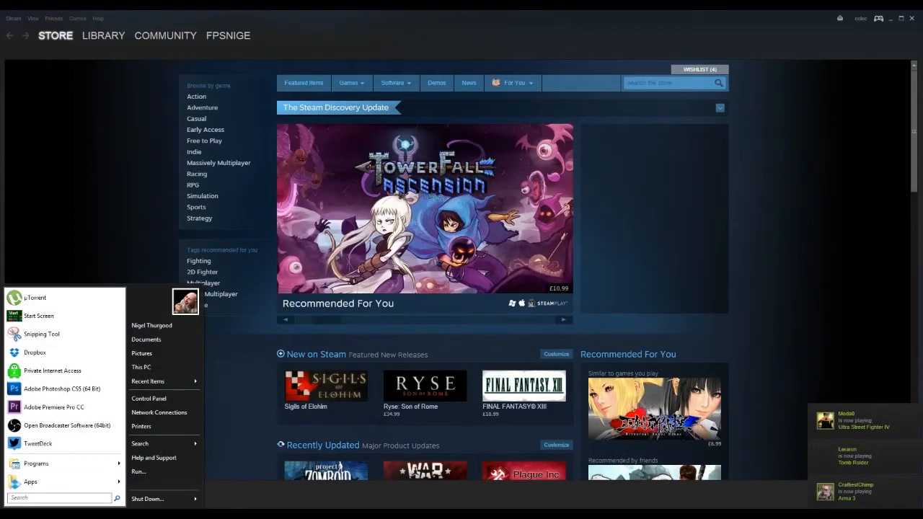
{"action": "type", "text": "wind"}
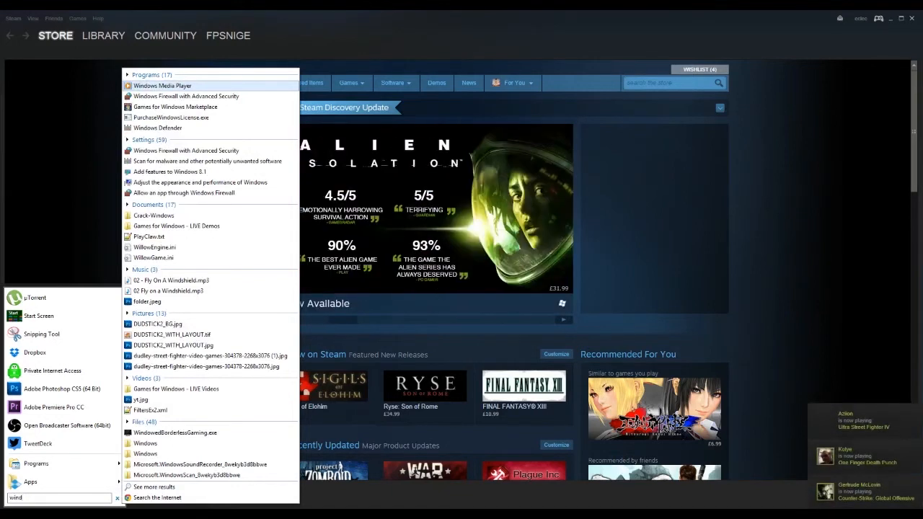
{"action": "type", "text": "ow"}
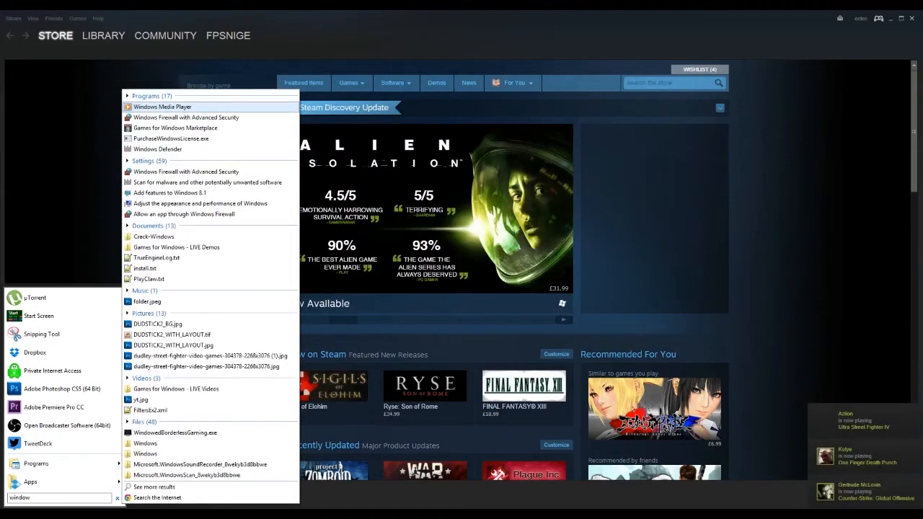
{"action": "type", "text": " border"}
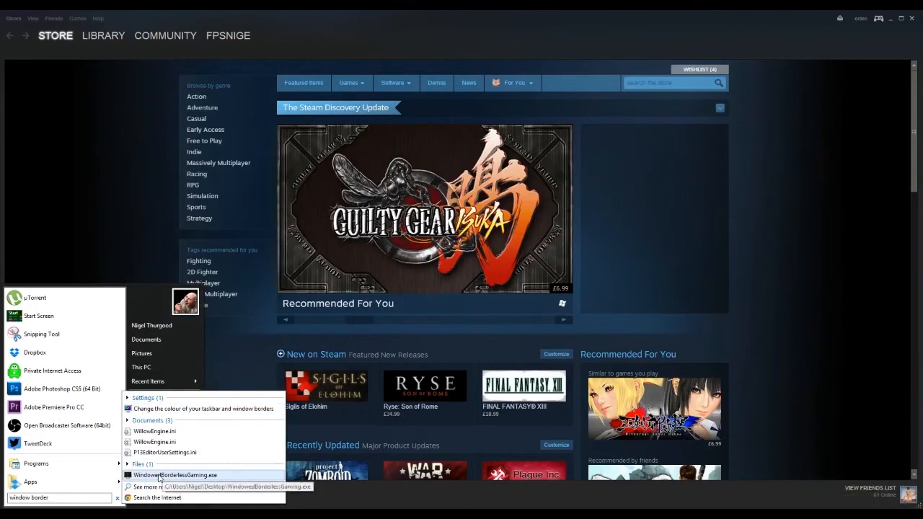
{"action": "left_click", "coordinate": [159, 475]}
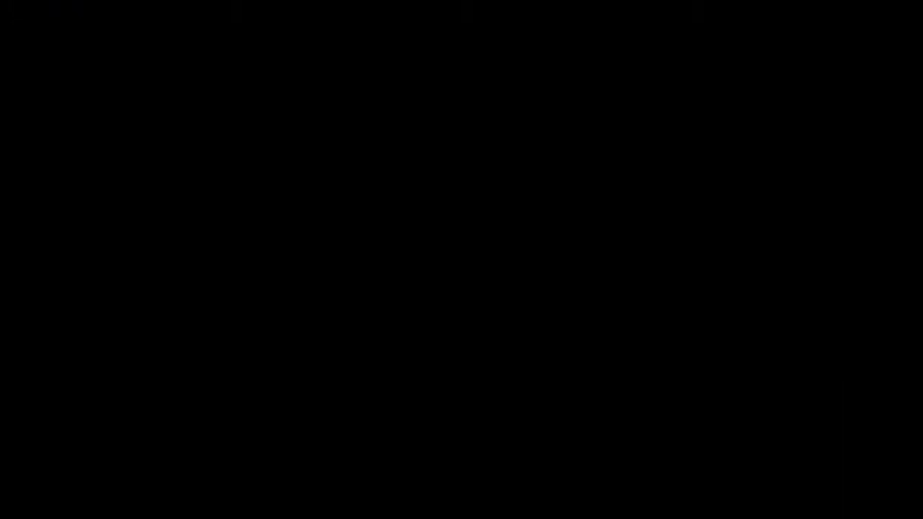
{"action": "left_click", "coordinate": [510, 286]}
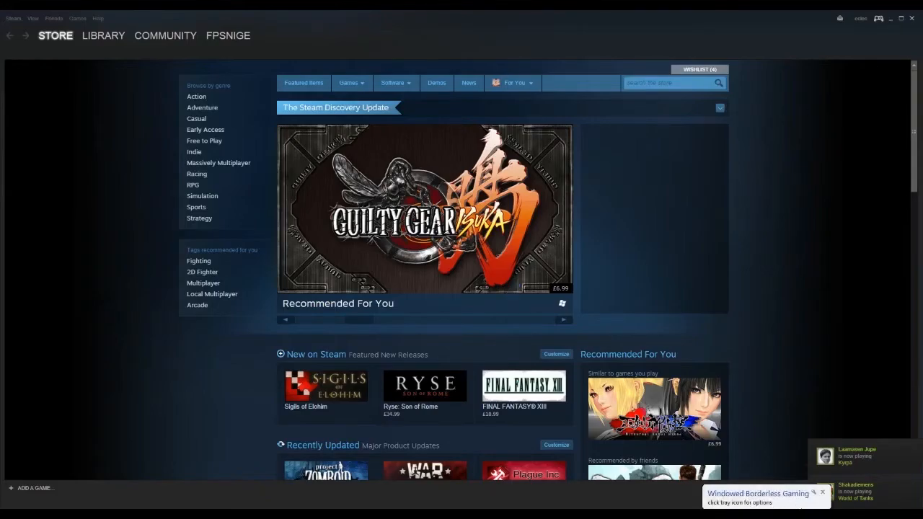
Launch Ultra Street Fighter IV [beta] from the games list of the Steam library.
{"action": "mouse_move", "coordinate": [103, 36]}
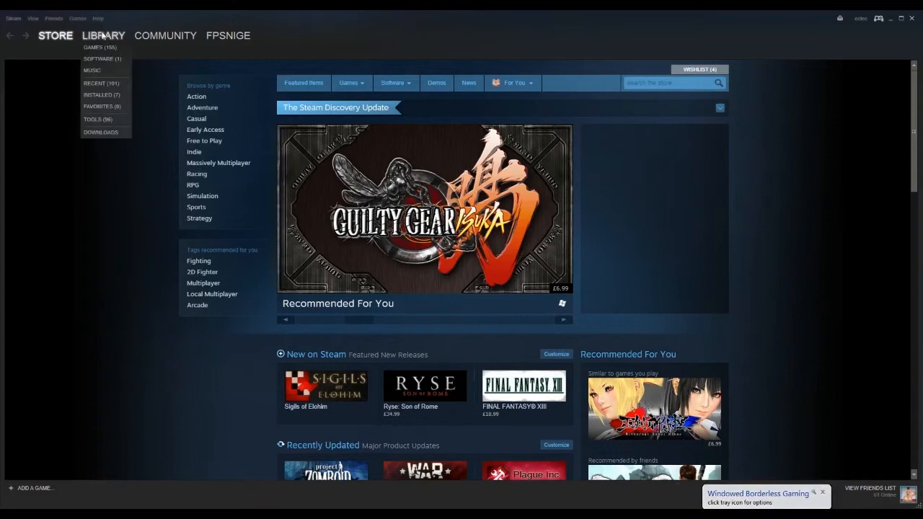
{"action": "left_click", "coordinate": [101, 48]}
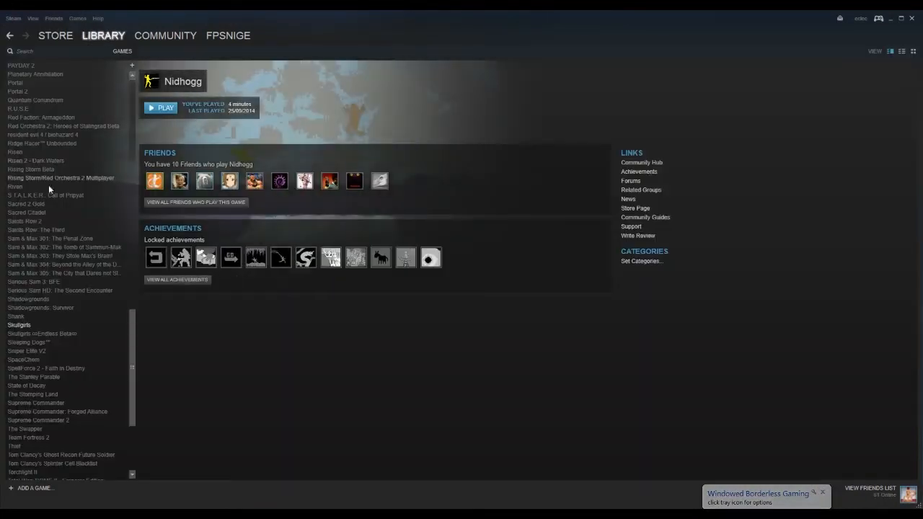
{"action": "scroll", "coordinate": [62, 375], "scroll_direction": "down", "scroll_amount": 5}
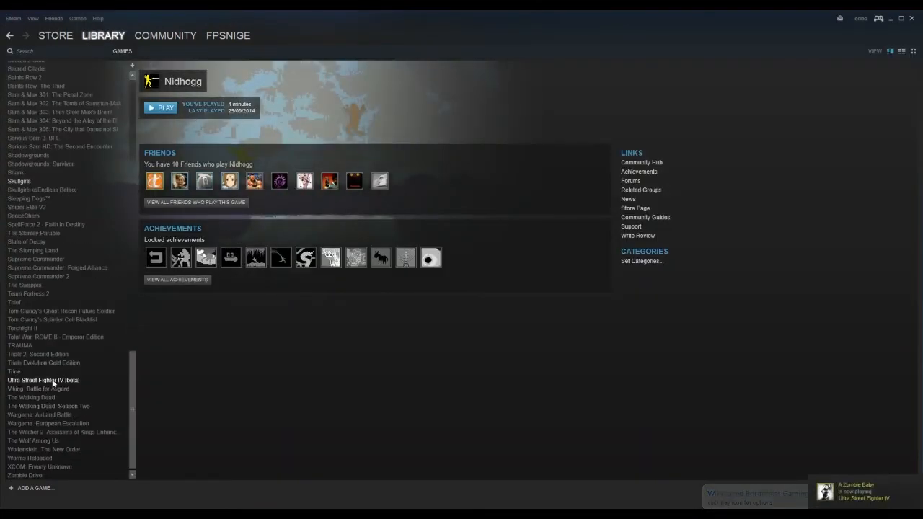
{"action": "double_click", "coordinate": [53, 382]}
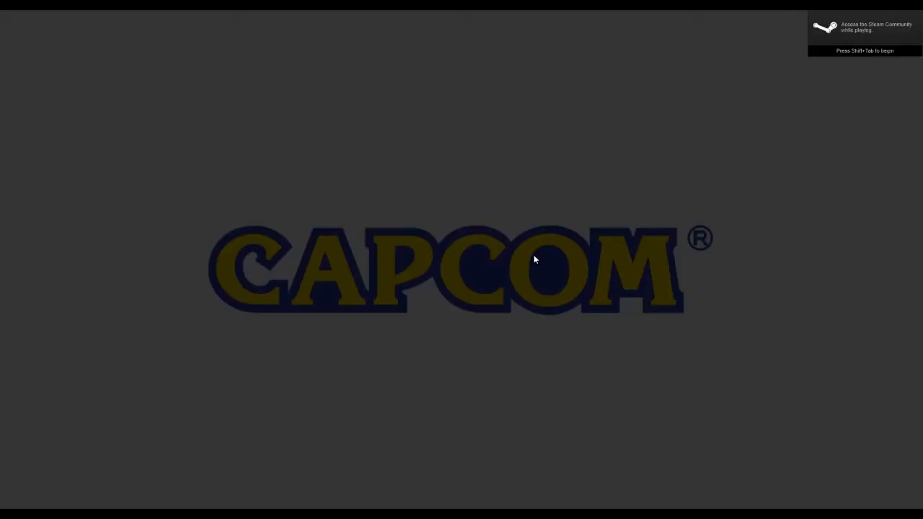
Switch out of the game, bring up Open Broadcaster Software and minimize the Steam window.
{"action": "key", "text": "alt+Tab"}
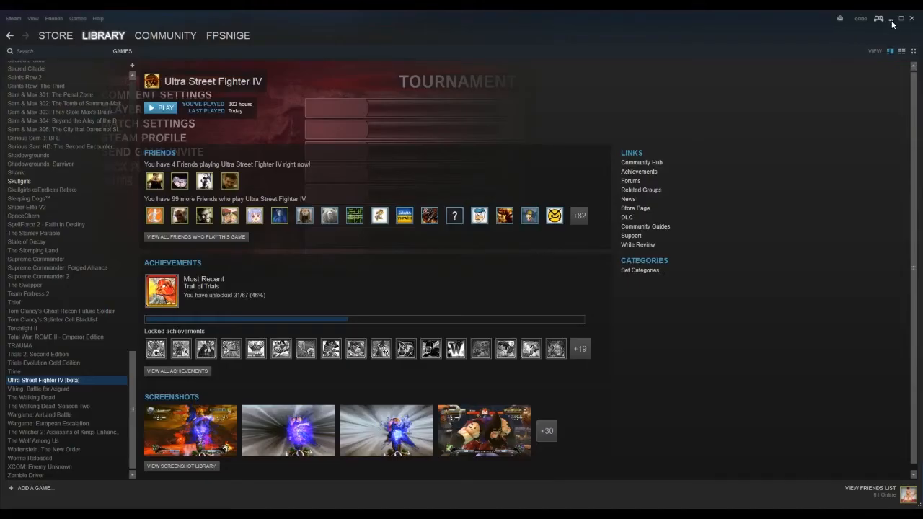
{"action": "left_click", "coordinate": [891, 21]}
{"action": "left_click", "coordinate": [316, 507]}
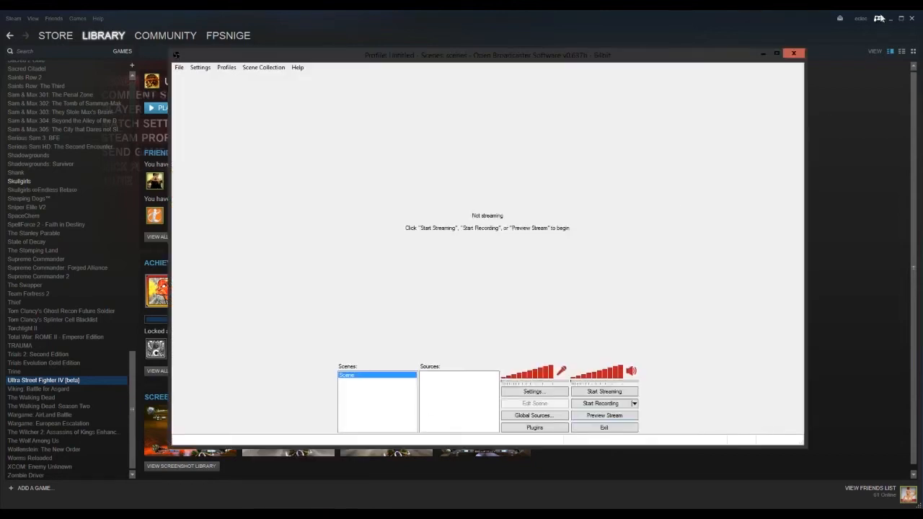
{"action": "left_click", "coordinate": [891, 21]}
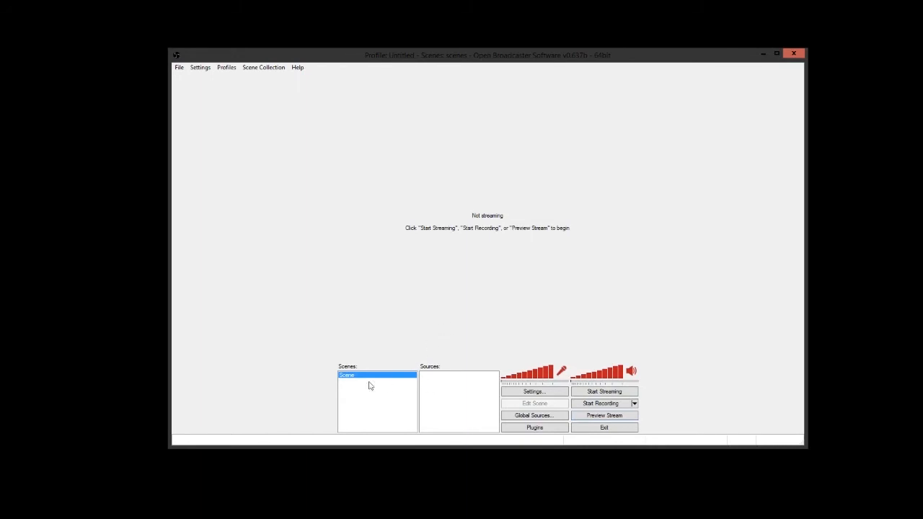
Add a Game Capture source named USFIV to the scene.
{"action": "right_click", "coordinate": [428, 381]}
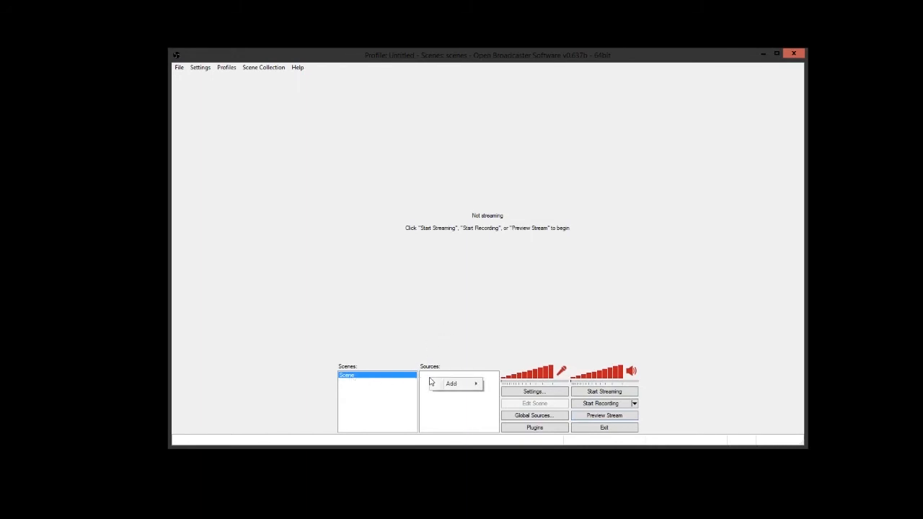
{"action": "mouse_move", "coordinate": [461, 390]}
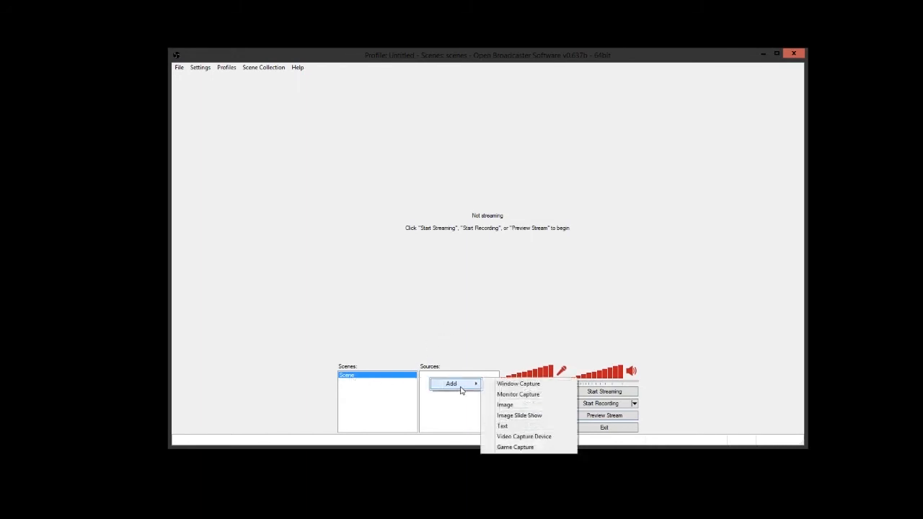
{"action": "left_click", "coordinate": [526, 449]}
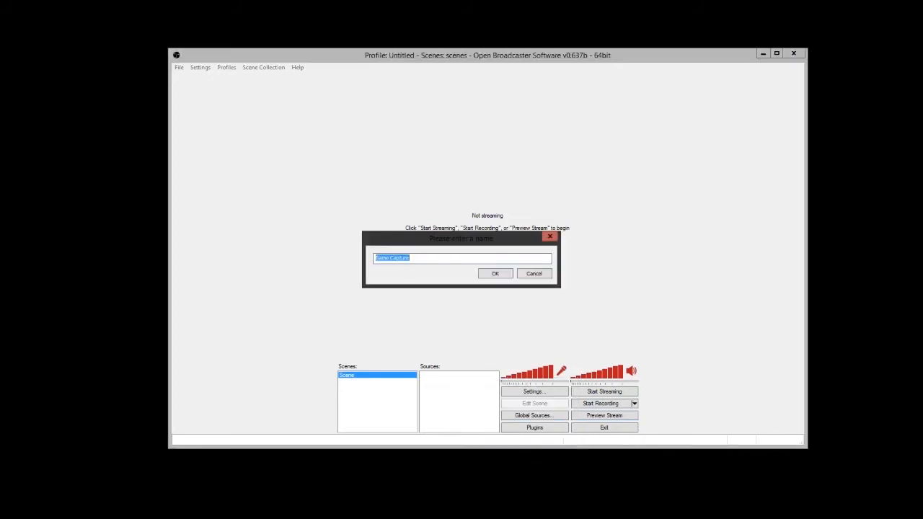
{"action": "type", "text": "USFIV"}
{"action": "left_click", "coordinate": [483, 274]}
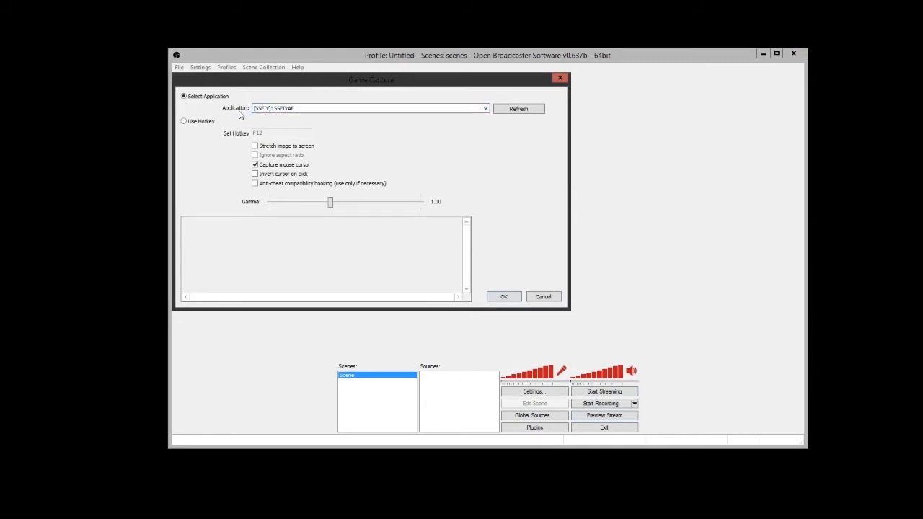
Set the captured application to [SSFIV]: SSFIVAE, refresh the application list, enable Stretch image to screen and save the source.
{"action": "left_click", "coordinate": [485, 110]}
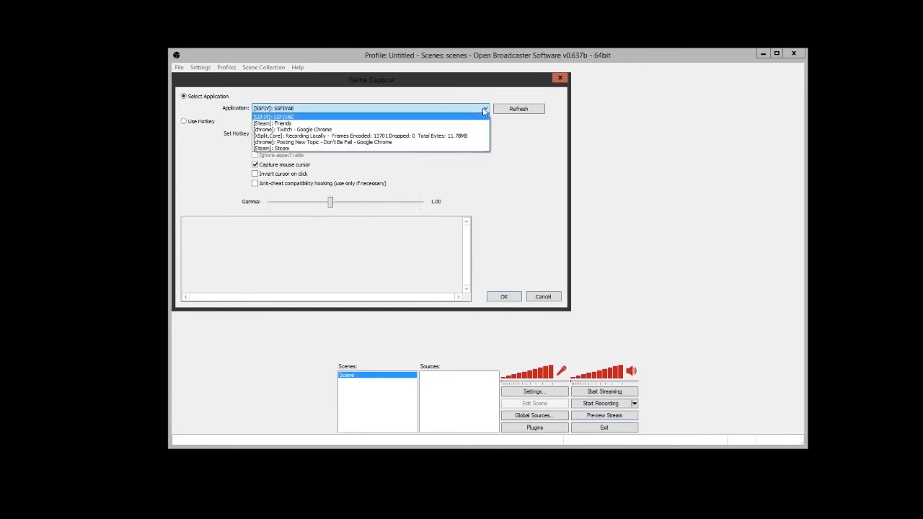
{"action": "left_click", "coordinate": [281, 118]}
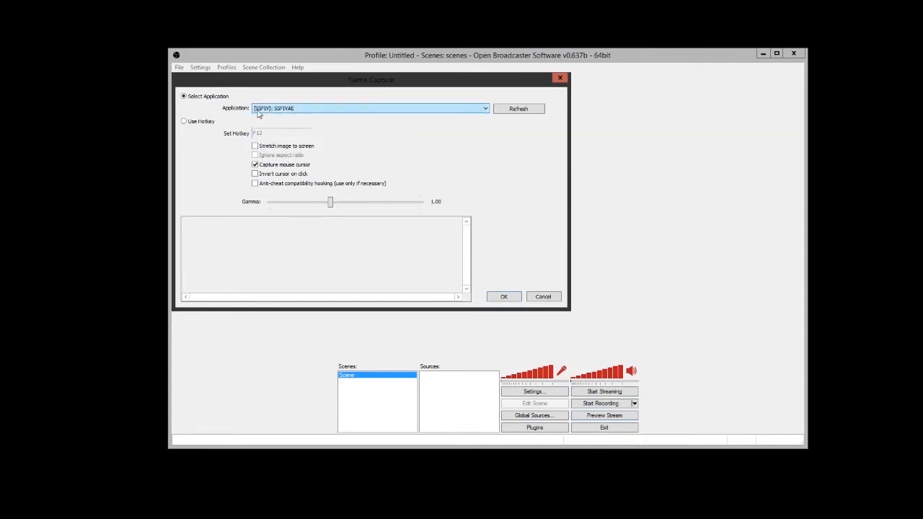
{"action": "left_click", "coordinate": [515, 109]}
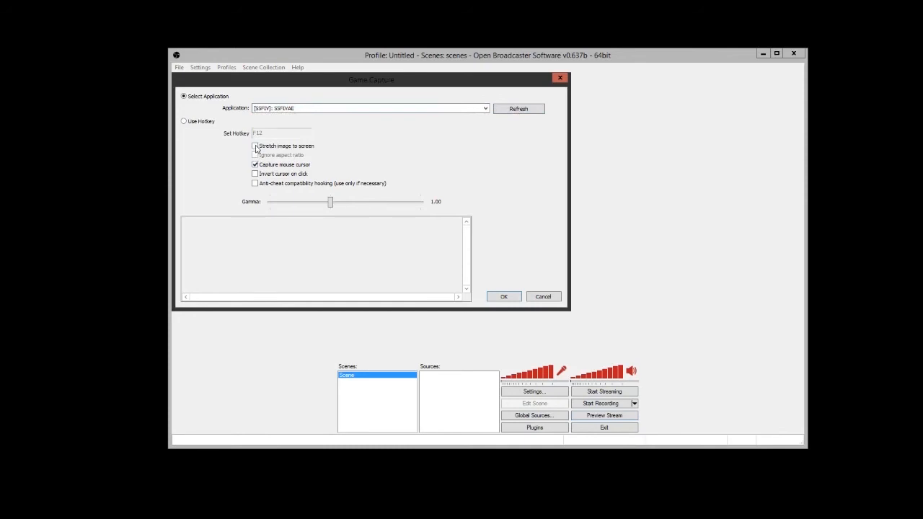
{"action": "left_click", "coordinate": [255, 147]}
{"action": "left_click", "coordinate": [504, 298]}
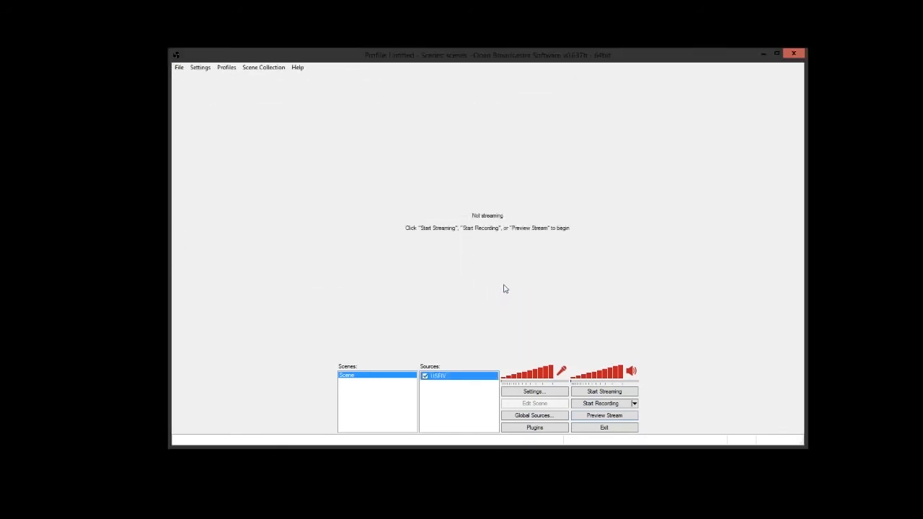
Preview the stream to check the game capture while switching between the game and Open Broadcaster Software, and stop the preview.
{"action": "left_click", "coordinate": [611, 416]}
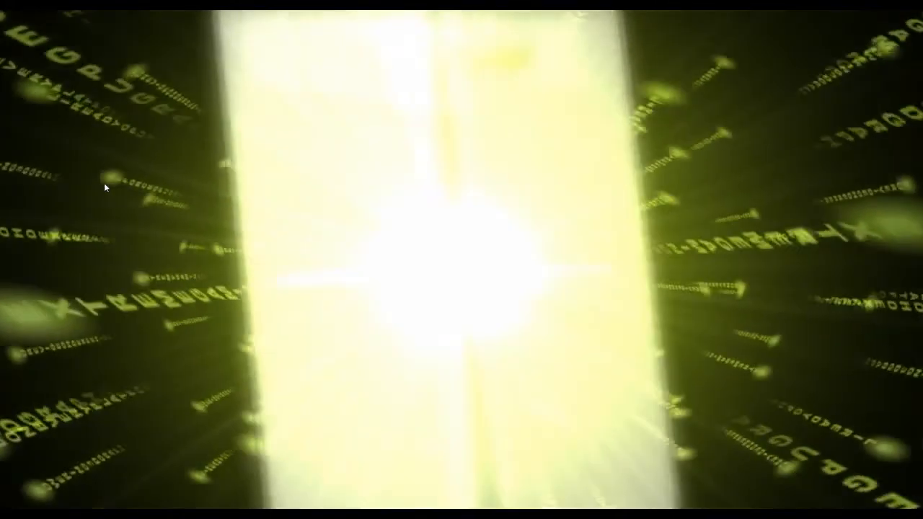
{"action": "key", "text": "alt+Tab"}
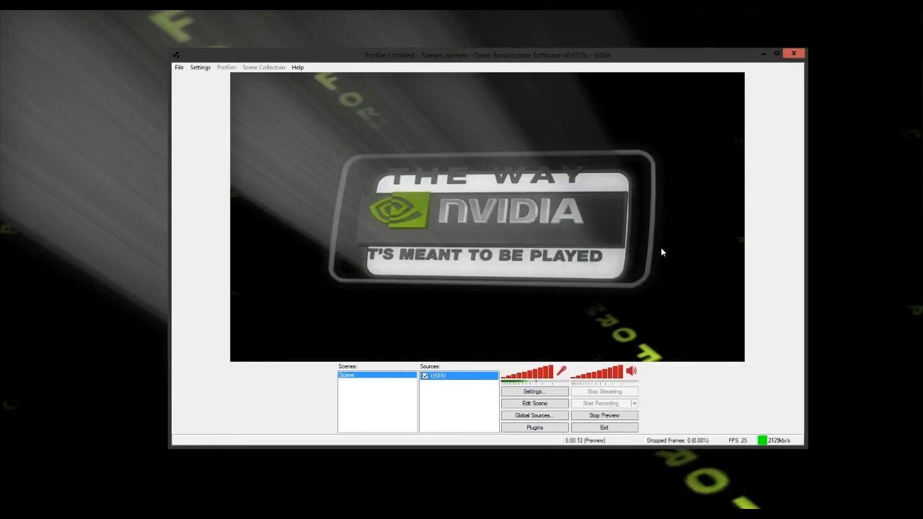
{"action": "left_click", "coordinate": [112, 225]}
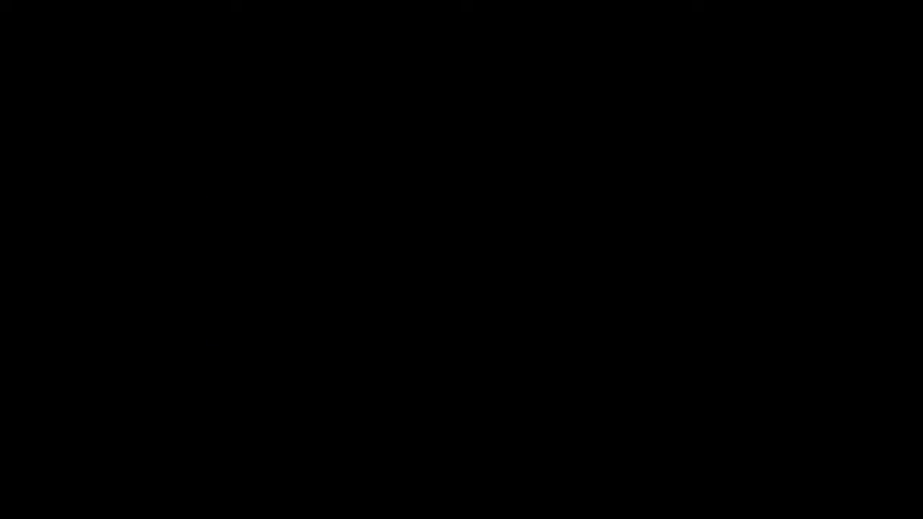
{"action": "key", "text": "alt+Tab"}
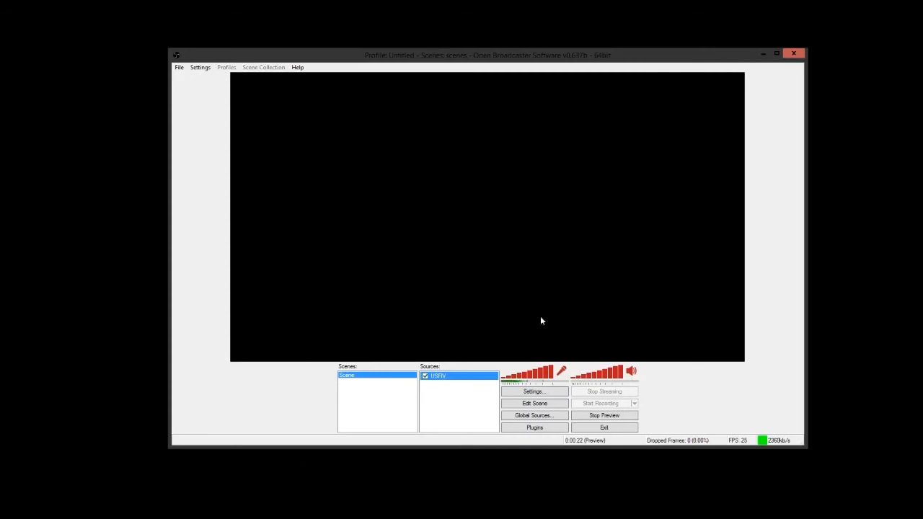
{"action": "left_click", "coordinate": [592, 417]}
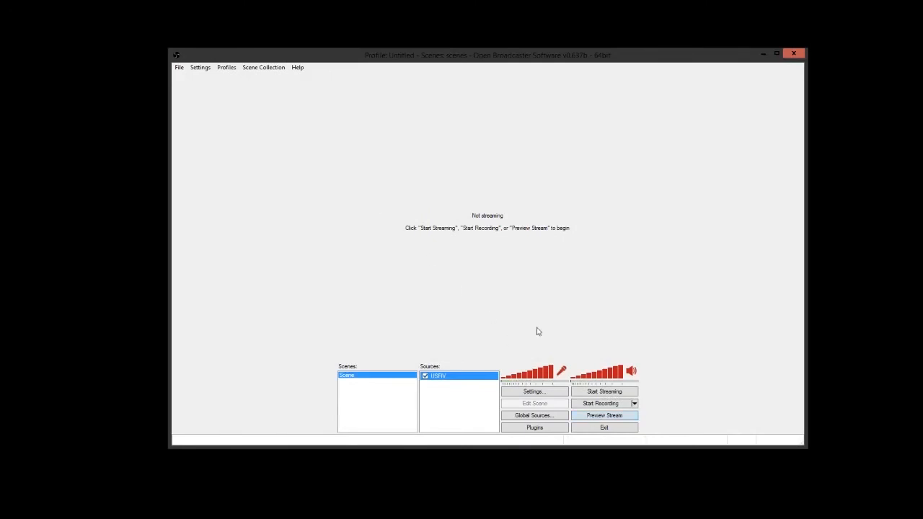
{"action": "right_click", "coordinate": [428, 393]}
{"action": "mouse_move", "coordinate": [464, 401]}
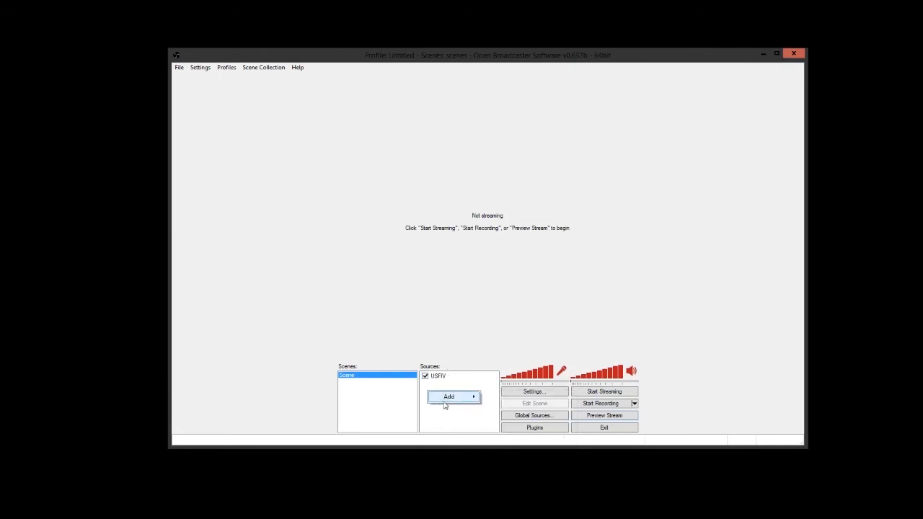
{"action": "left_click", "coordinate": [359, 307]}
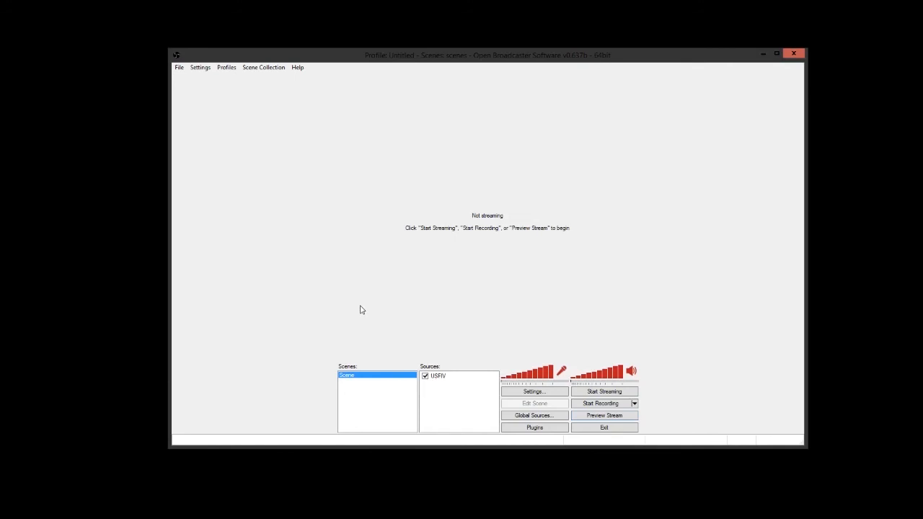
Start the live stream and switch to the Chrome browser windows.
{"action": "left_click", "coordinate": [594, 392]}
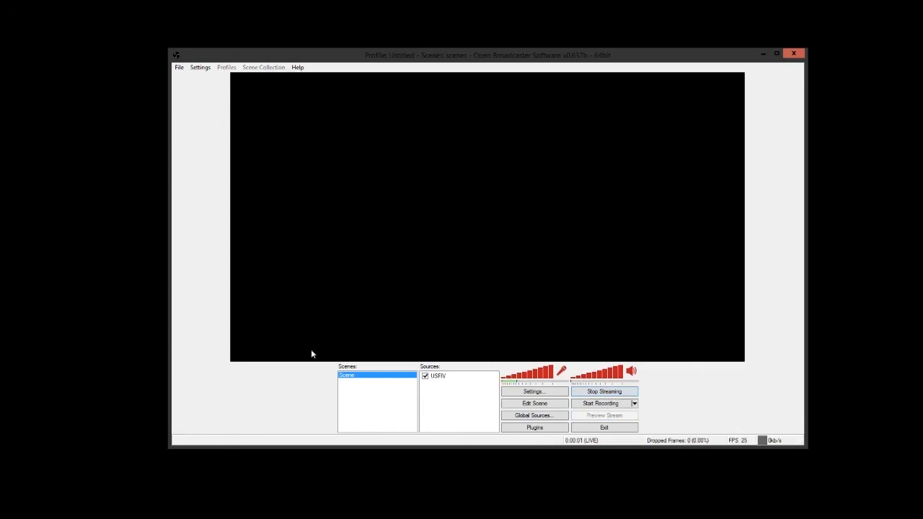
{"action": "key", "text": "alt+Tab"}
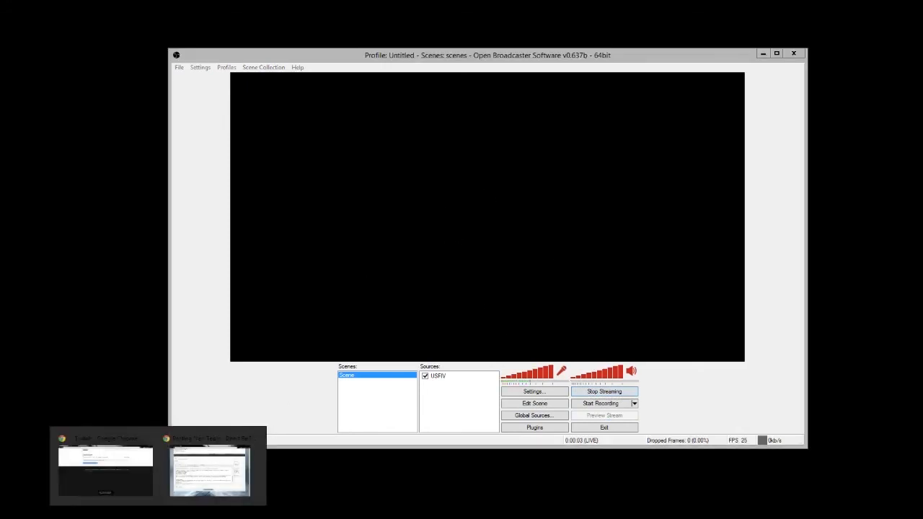